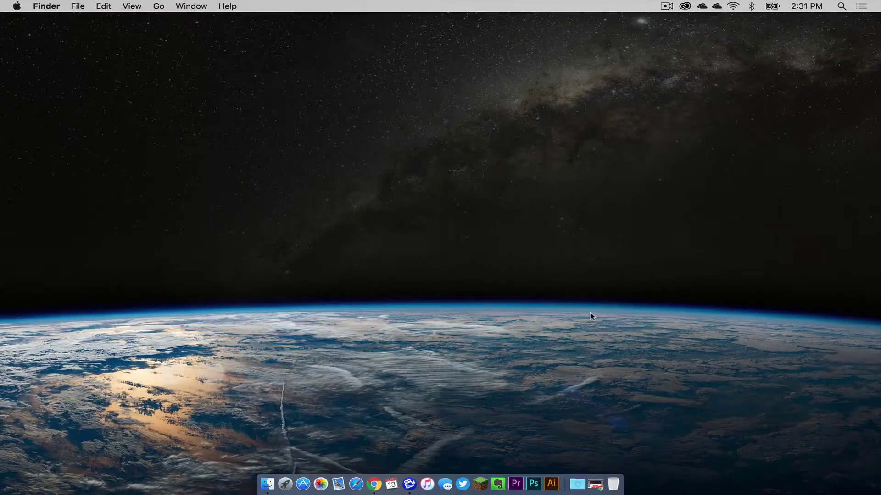
Step: Switch to the Minecraft Forge page in Chrome and download the latest 1.10.2 installer, skipping the advertisement and keeping the file
{"action": "left_click", "coordinate": [592, 477]}
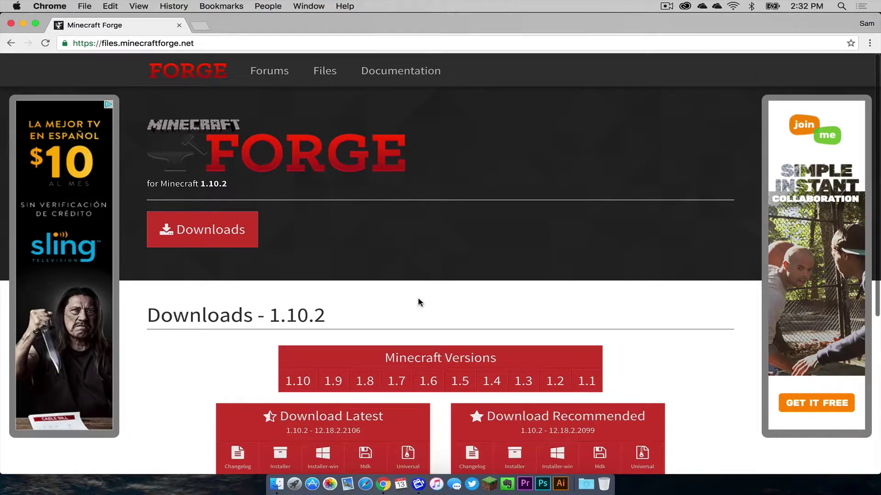
{"action": "scroll", "coordinate": [419, 300], "scroll_direction": "down", "scroll_amount": 2}
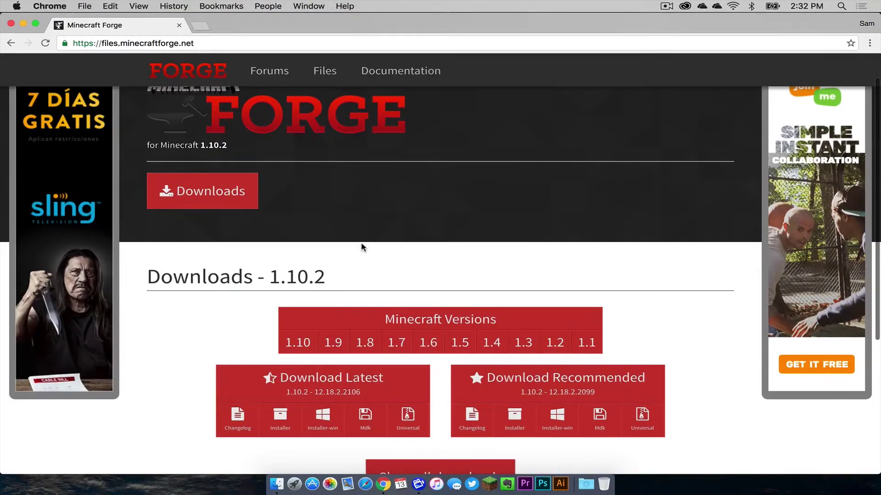
{"action": "mouse_move", "coordinate": [296, 345]}
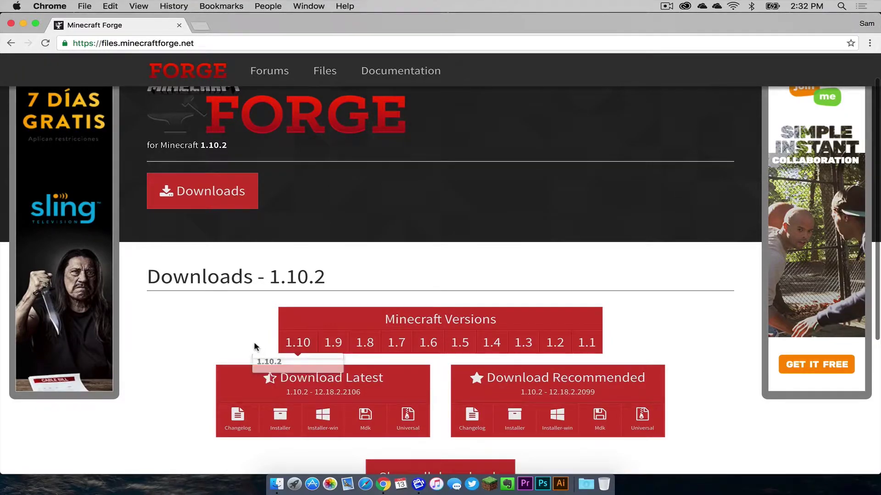
{"action": "scroll", "coordinate": [232, 334], "scroll_direction": "down", "scroll_amount": 3}
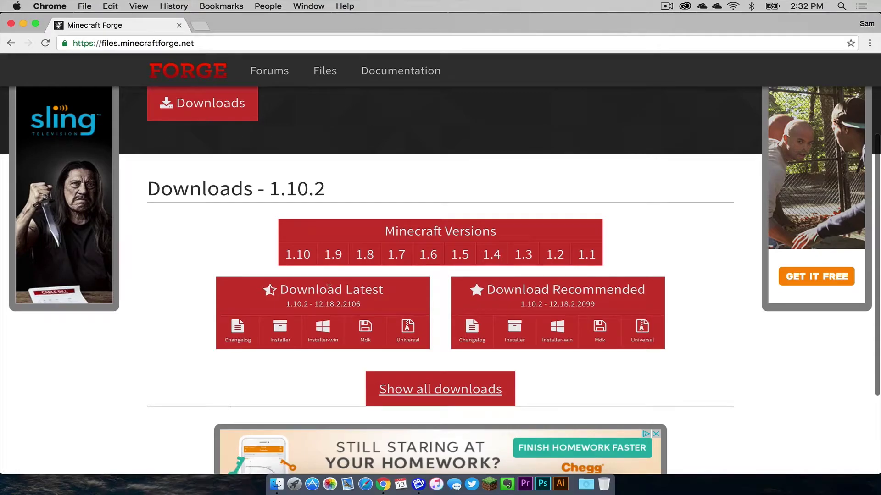
{"action": "left_click", "coordinate": [279, 329]}
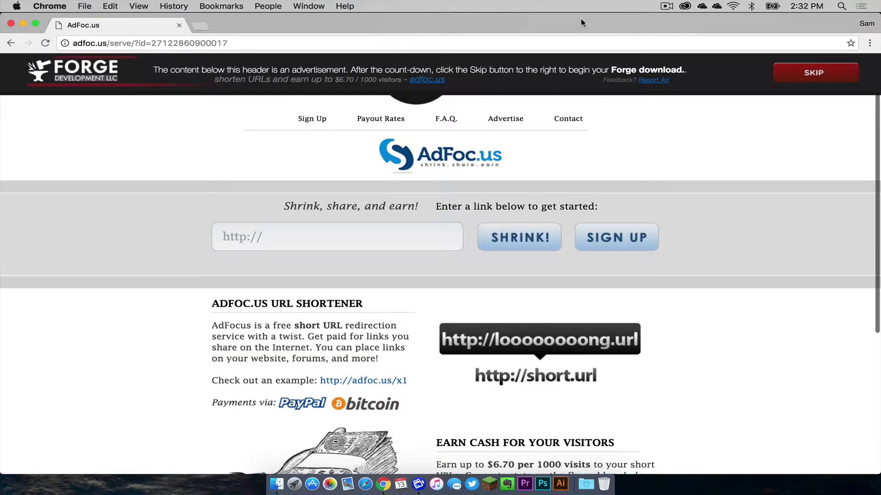
{"action": "left_click", "coordinate": [806, 75]}
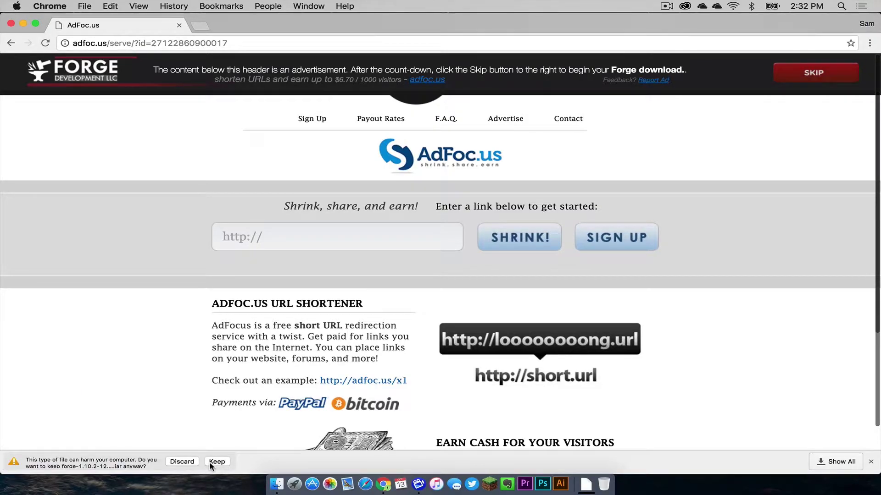
{"action": "left_click", "coordinate": [209, 464]}
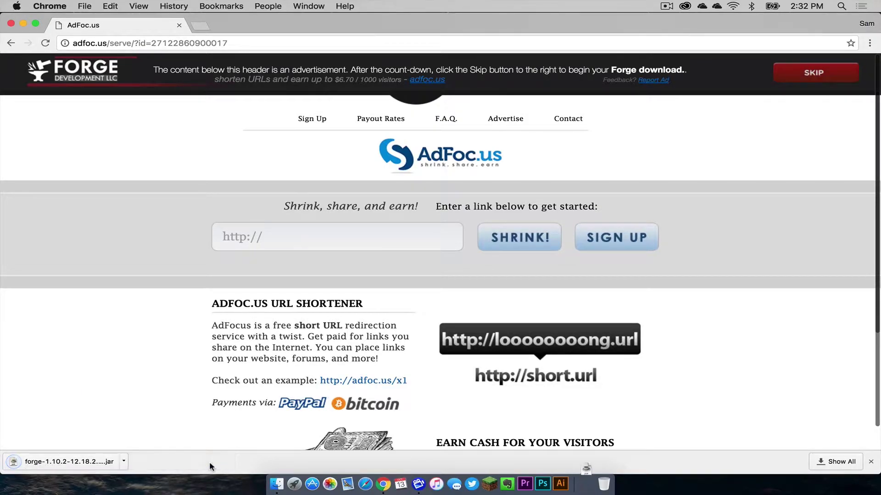
Step: Close the browser window and move forge-1.10.2-12.18.2.2106-installer.jar from the downloads onto the desktop
{"action": "left_click", "coordinate": [11, 24]}
{"action": "left_click", "coordinate": [585, 484]}
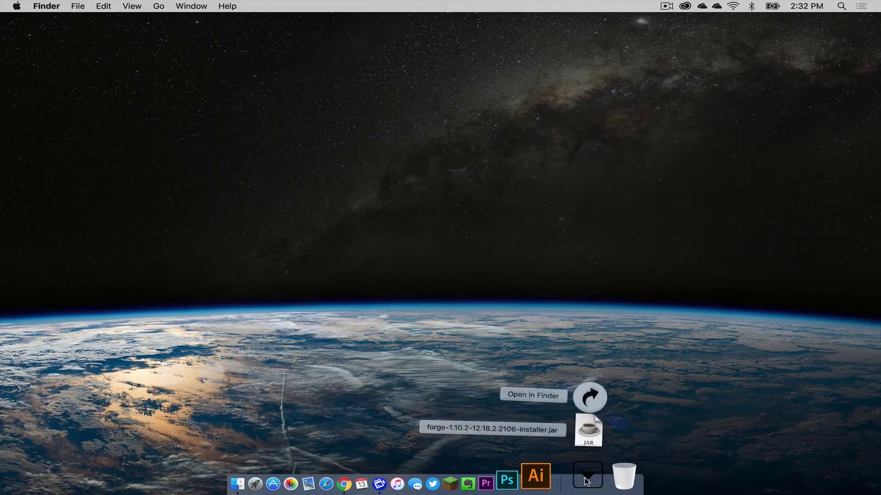
{"action": "left_click_drag", "start_coordinate": [588, 441], "coordinate": [786, 158]}
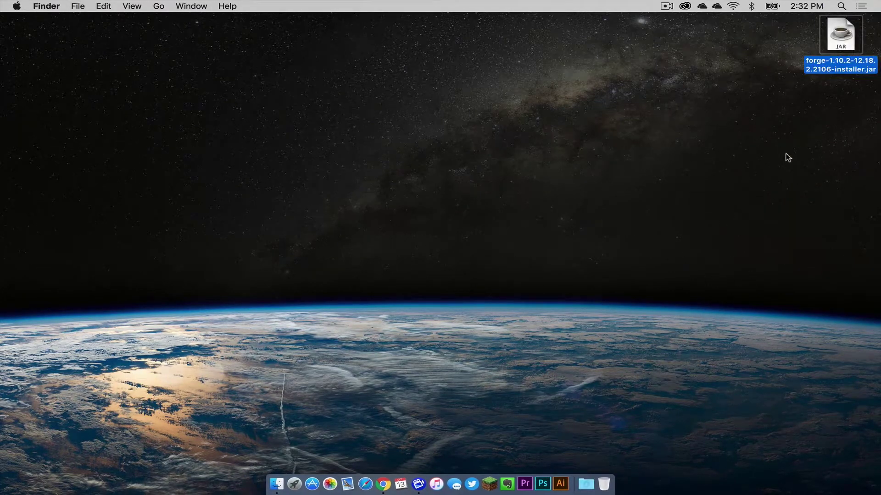
Step: Create a new desktop folder named "Forge MC Server 1.10.2"
{"action": "right_click", "coordinate": [380, 229]}
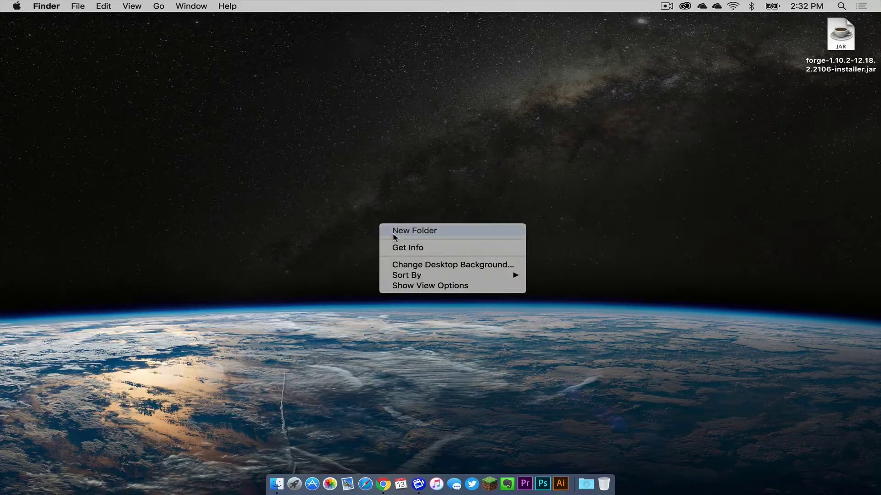
{"action": "left_click", "coordinate": [394, 236]}
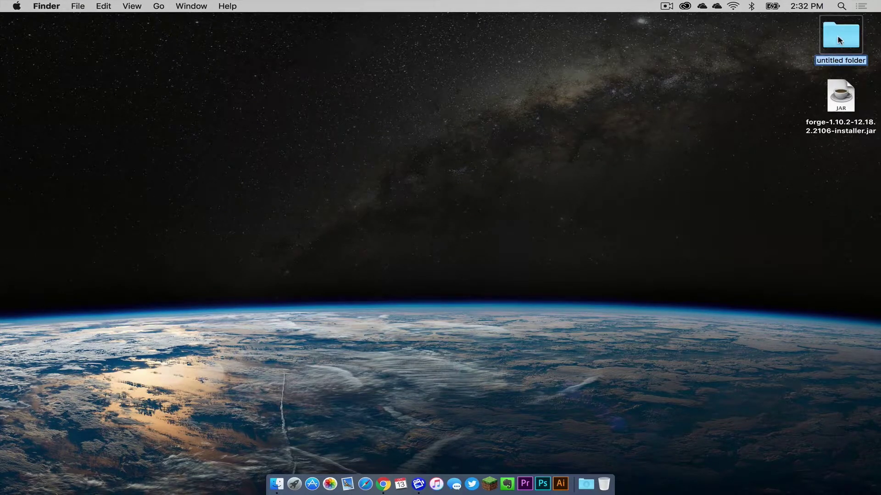
{"action": "type", "text": "Forge MC S"}
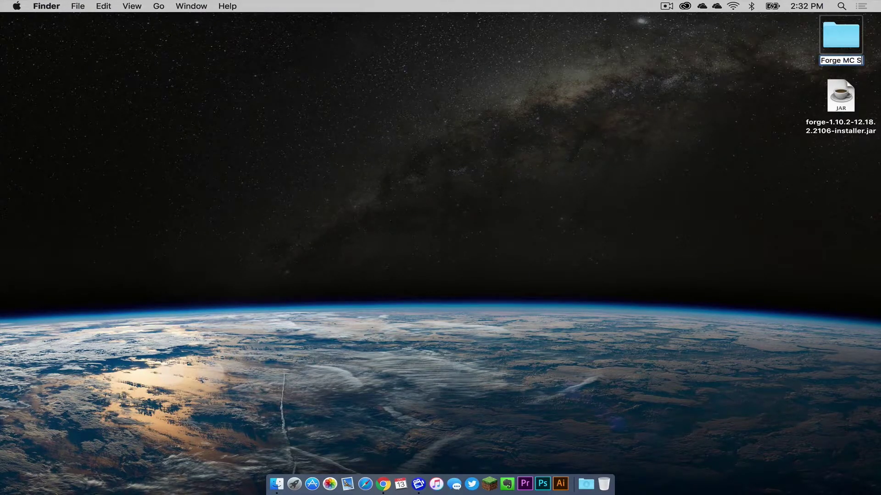
{"action": "type", "text": "erver 1.10.2"}
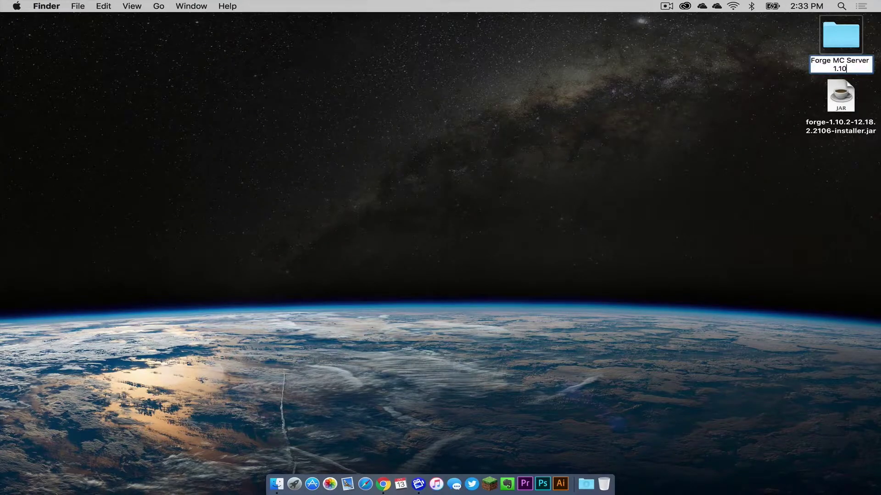
{"action": "key", "text": "Return"}
Step: Launch the Forge installer from the desktop and choose the Install server option
{"action": "double_click", "coordinate": [840, 94]}
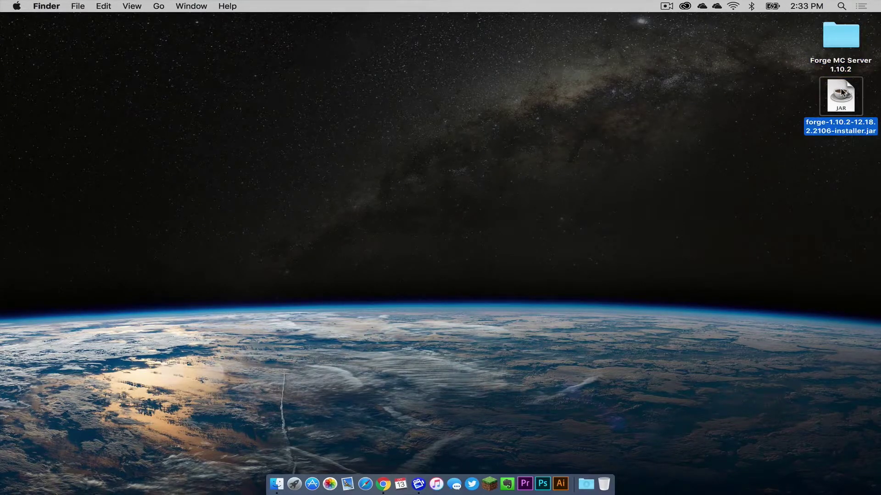
{"action": "left_click", "coordinate": [563, 185]}
{"action": "left_click", "coordinate": [408, 258]}
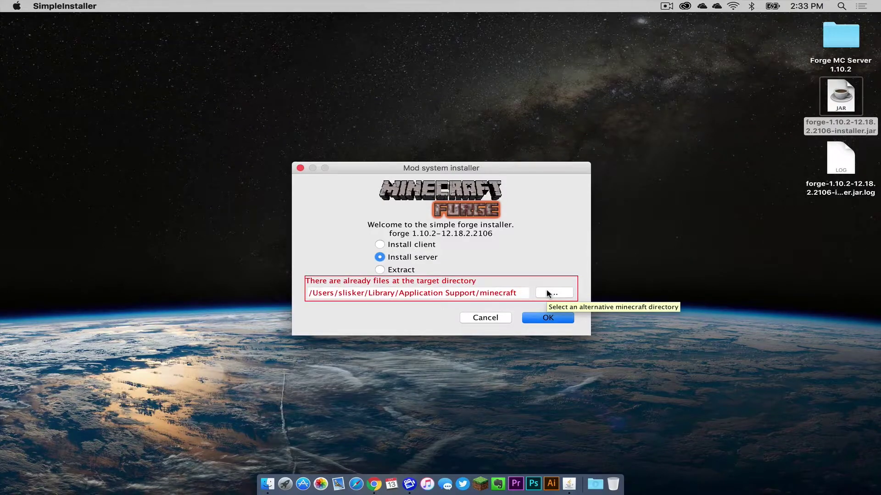
Step: Set the installation directory to the desktop's Forge MC Server 1.10.2 folder and start the server installation
{"action": "left_click", "coordinate": [547, 293]}
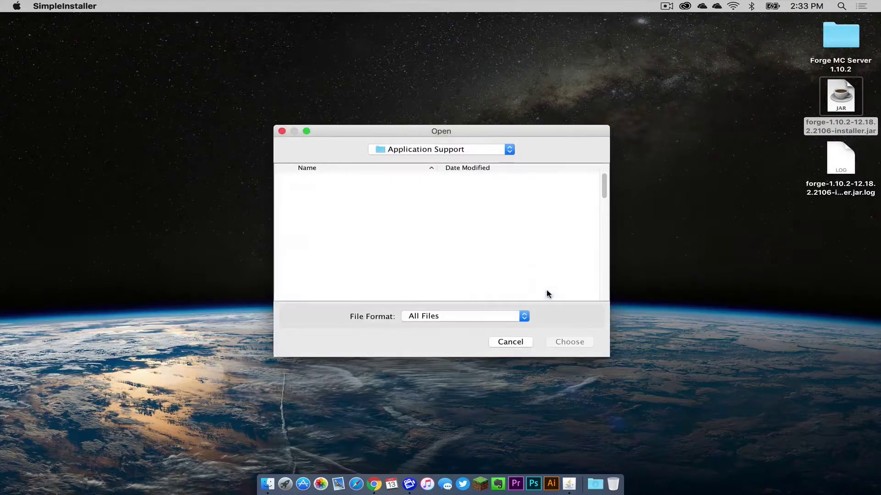
{"action": "left_click", "coordinate": [408, 150]}
{"action": "left_click", "coordinate": [405, 168]}
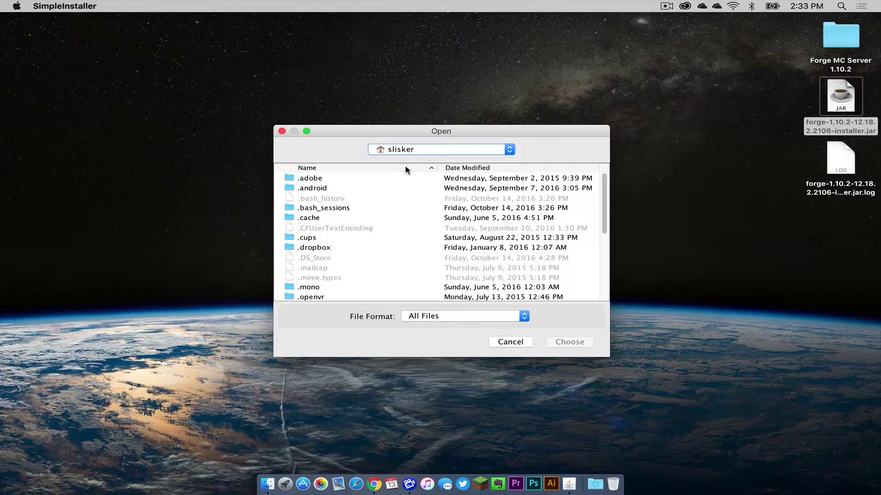
{"action": "scroll", "coordinate": [320, 253], "scroll_direction": "down", "scroll_amount": 5}
{"action": "double_click", "coordinate": [307, 210]}
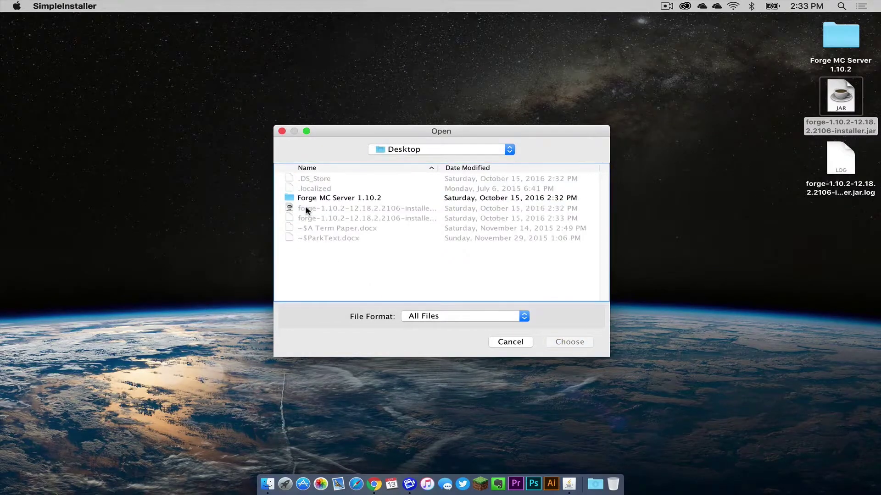
{"action": "left_click", "coordinate": [331, 200]}
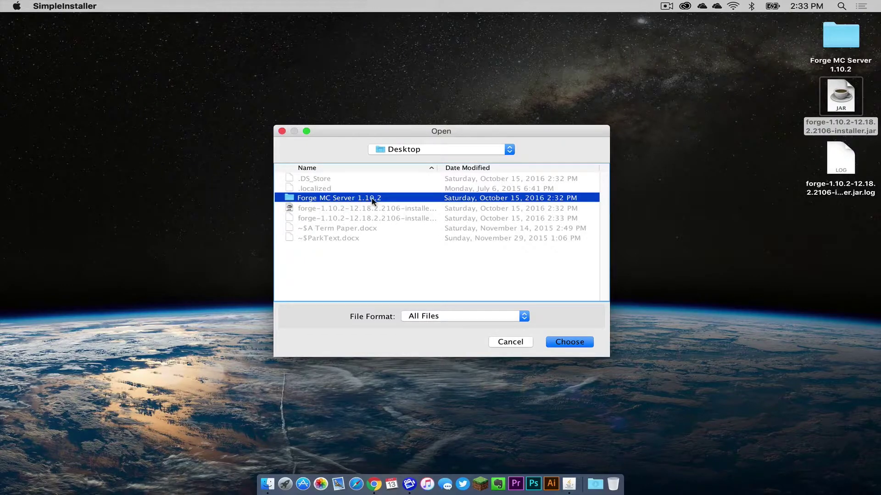
{"action": "left_click", "coordinate": [570, 343]}
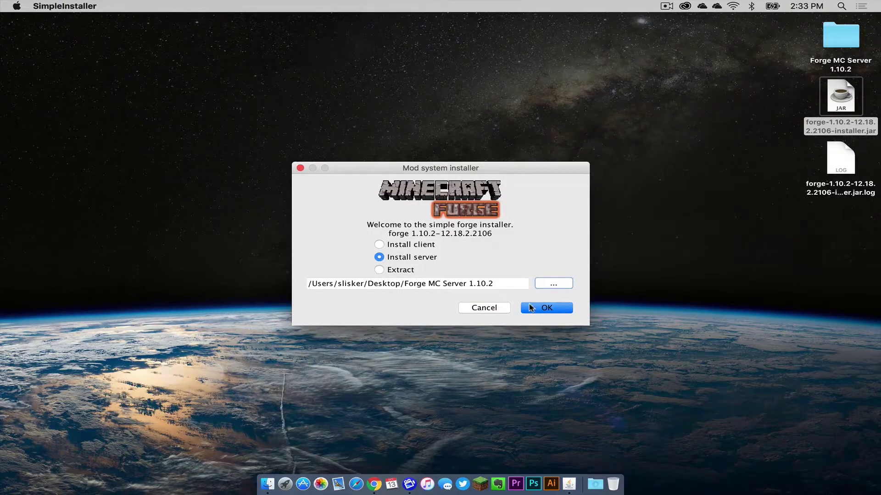
{"action": "left_click", "coordinate": [537, 308]}
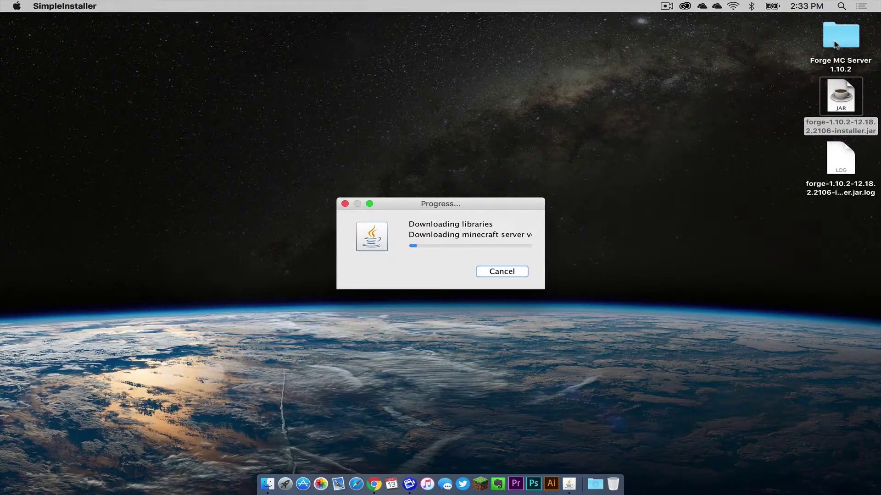
Step: Dismiss the installer's completion message and move the installer JAR and its log file to the Trash
{"action": "left_click", "coordinate": [662, 95]}
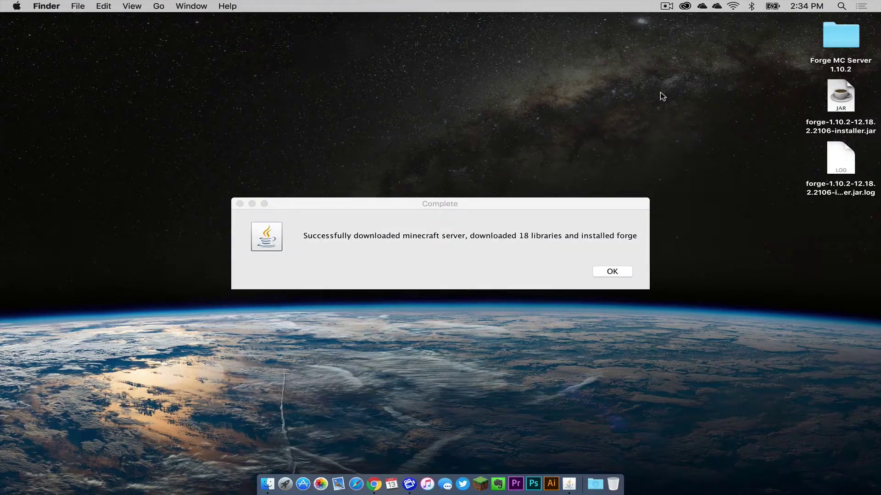
{"action": "left_click_drag", "start_coordinate": [419, 207], "coordinate": [417, 161]}
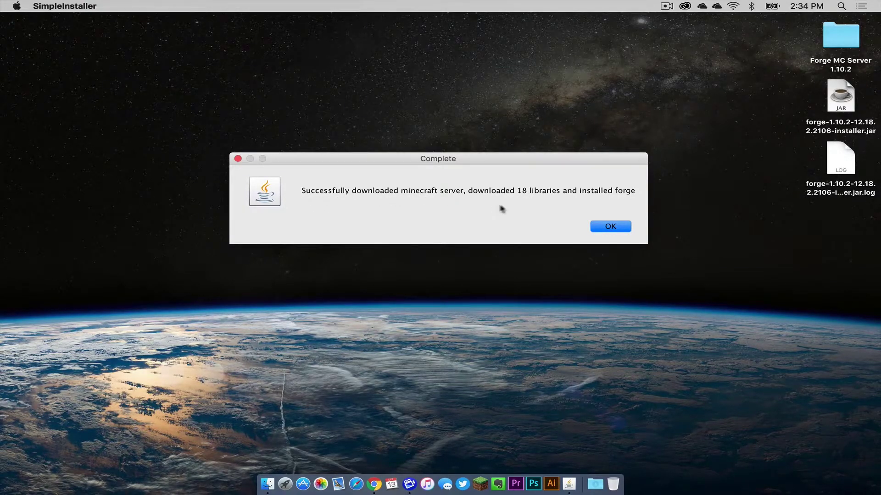
{"action": "left_click", "coordinate": [606, 228]}
{"action": "left_click_drag", "start_coordinate": [683, 222], "coordinate": [601, 479]}
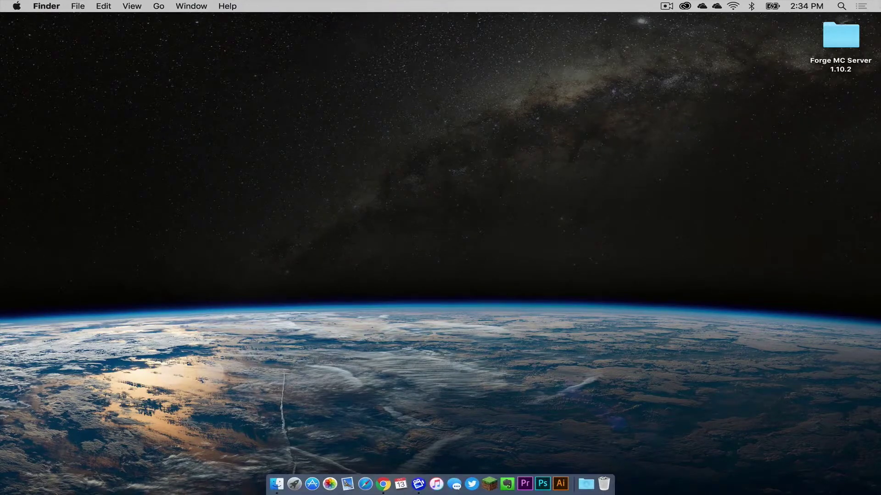
Step: Open the Forge MC Server 1.10.2 folder and run minecraft_server.1.10.2.jar to generate the initial server files
{"action": "double_click", "coordinate": [831, 36]}
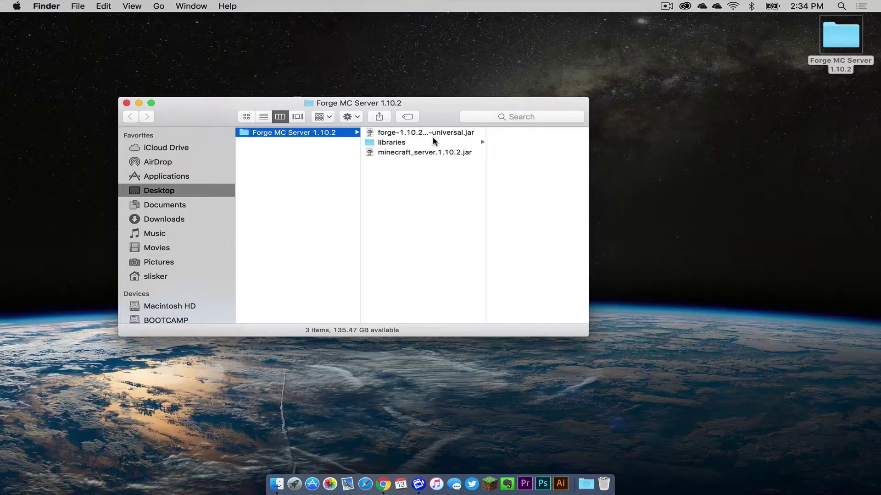
{"action": "left_click", "coordinate": [408, 143]}
{"action": "left_click", "coordinate": [409, 152], "text": "shift"}
{"action": "left_click", "coordinate": [403, 162]}
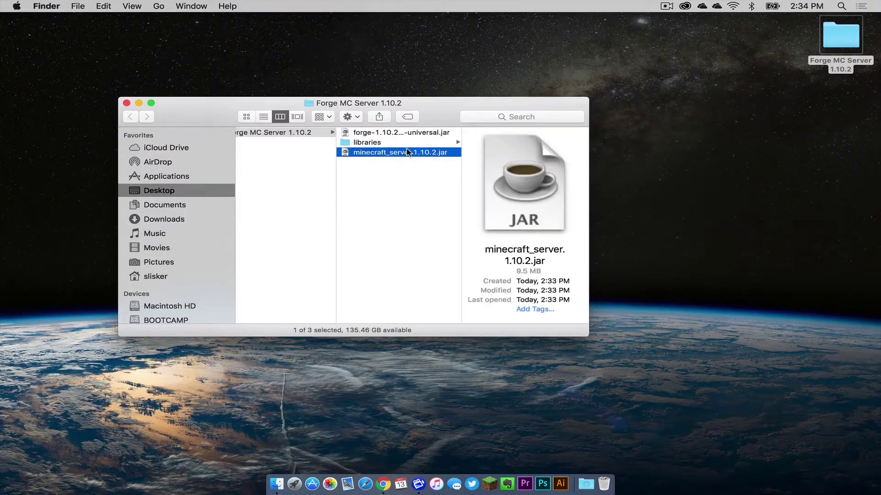
{"action": "left_click", "coordinate": [408, 153]}
{"action": "left_click", "coordinate": [406, 133]}
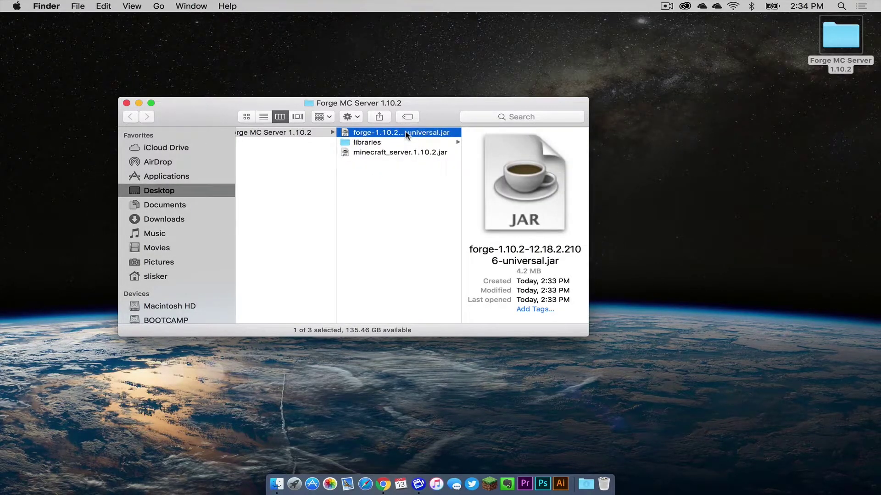
{"action": "left_click", "coordinate": [397, 164]}
{"action": "left_click", "coordinate": [401, 154]}
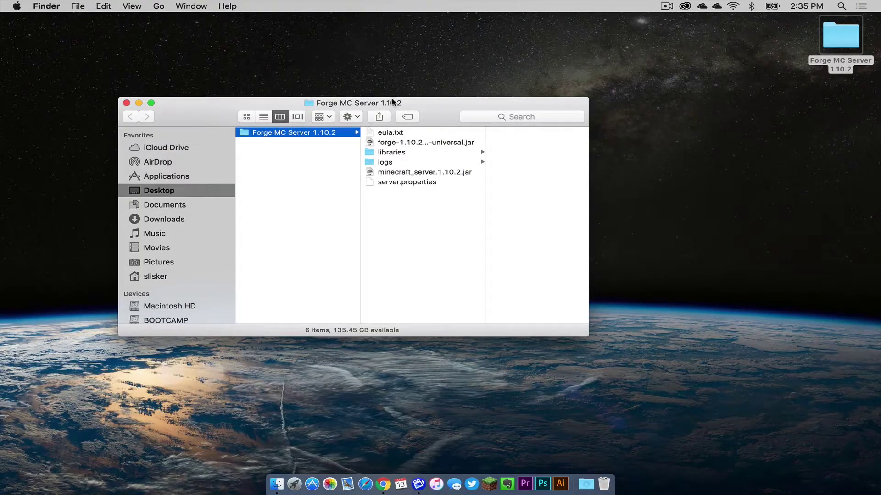
Step: Set eula=TRUE in eula.txt to accept the licence agreement, then save and close the file
{"action": "left_click", "coordinate": [410, 134]}
{"action": "double_click", "coordinate": [408, 134]}
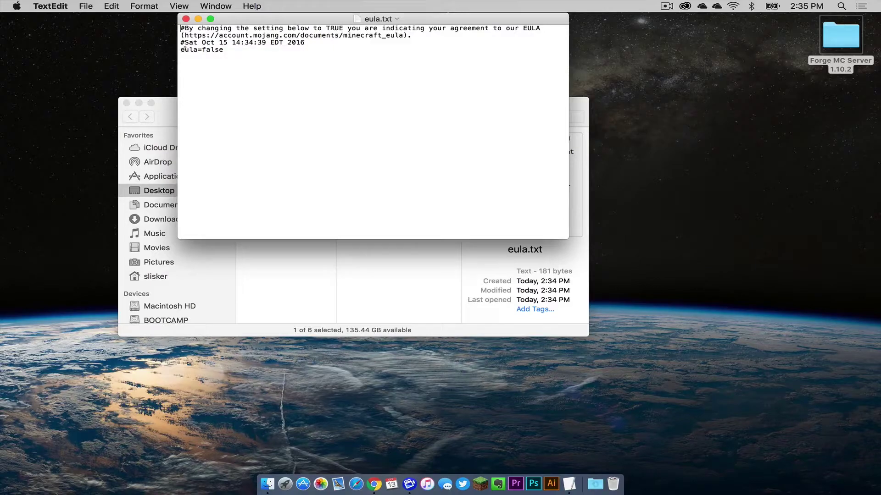
{"action": "left_click_drag", "start_coordinate": [224, 50], "coordinate": [201, 49]}
{"action": "type", "text": "TRUE"}
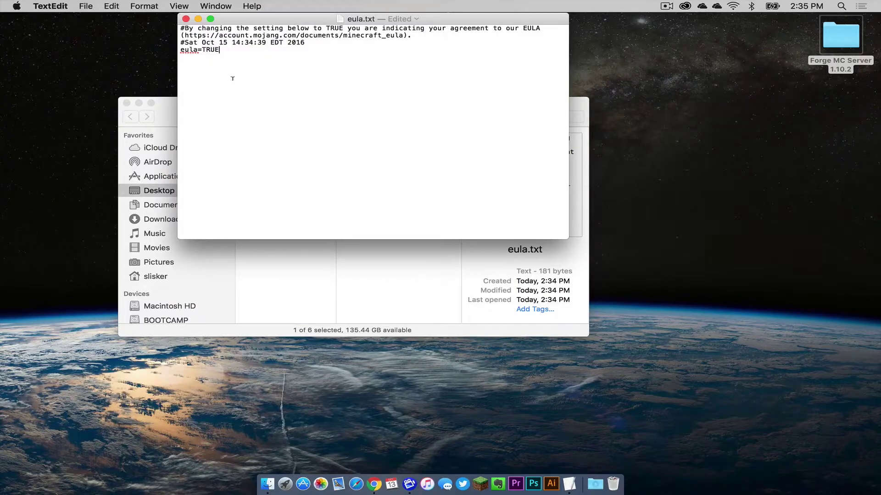
{"action": "key", "text": "super+s"}
{"action": "left_click", "coordinate": [85, 6]}
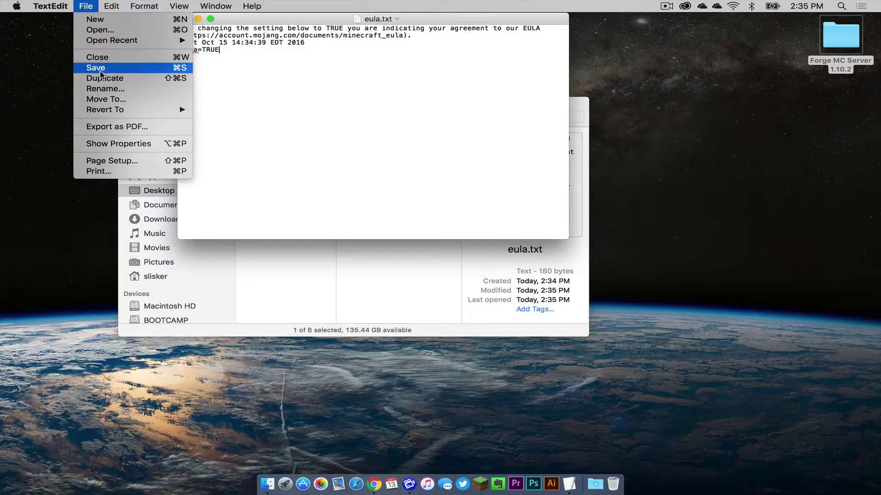
{"action": "left_click", "coordinate": [95, 67]}
{"action": "left_click", "coordinate": [185, 19]}
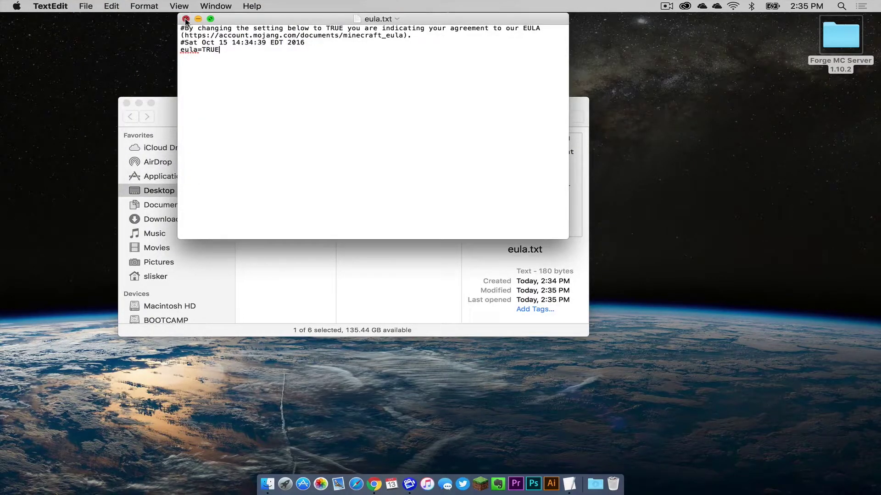
Step: Start minecraft_server.1.10.2.jar again from the server folder so that it generates the world
{"action": "left_click", "coordinate": [408, 218]}
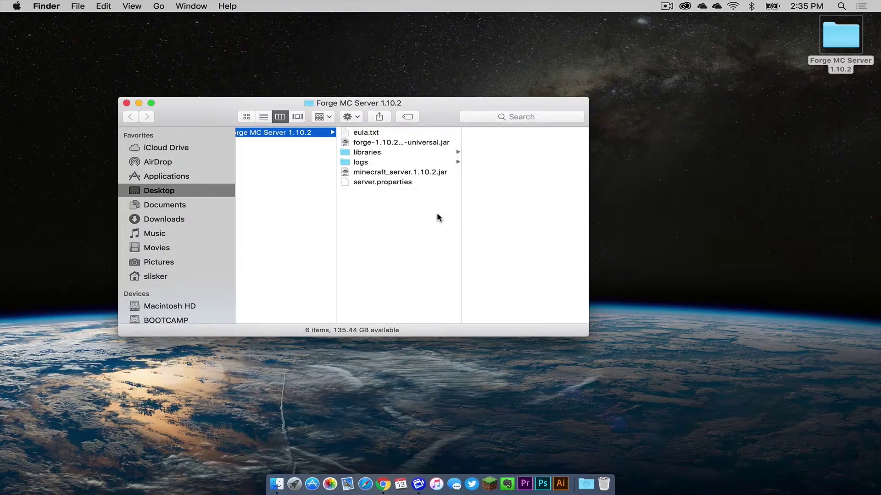
{"action": "left_click", "coordinate": [393, 175]}
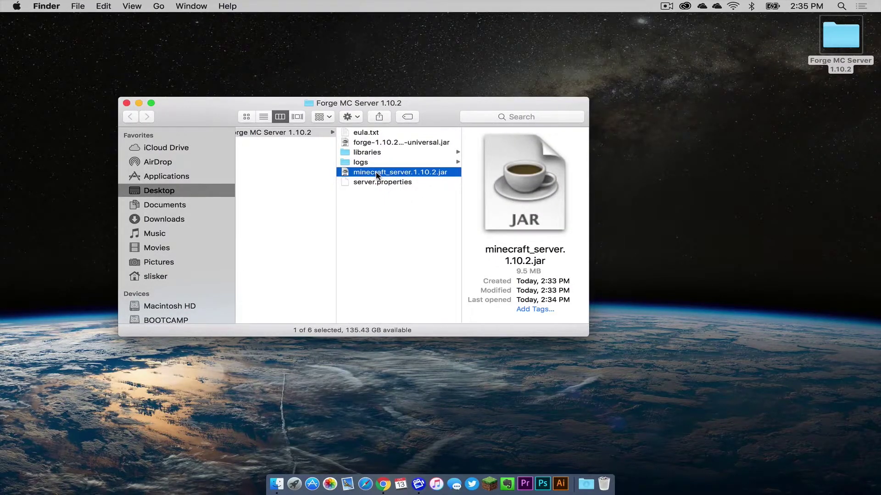
{"action": "double_click", "coordinate": [376, 174]}
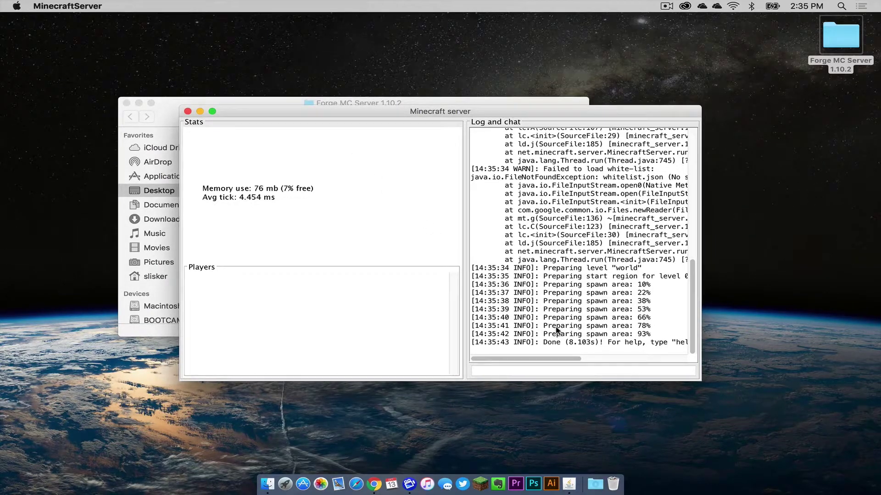
Step: Shut down the running Minecraft server by issuing the stop command in its console
{"action": "key", "text": "ctrl+Up"}
{"action": "left_click", "coordinate": [269, 111]}
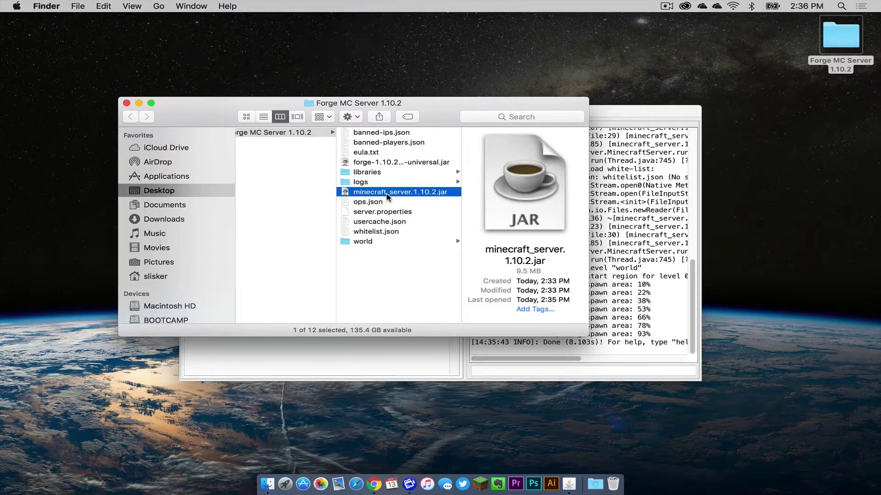
{"action": "left_click", "coordinate": [376, 356]}
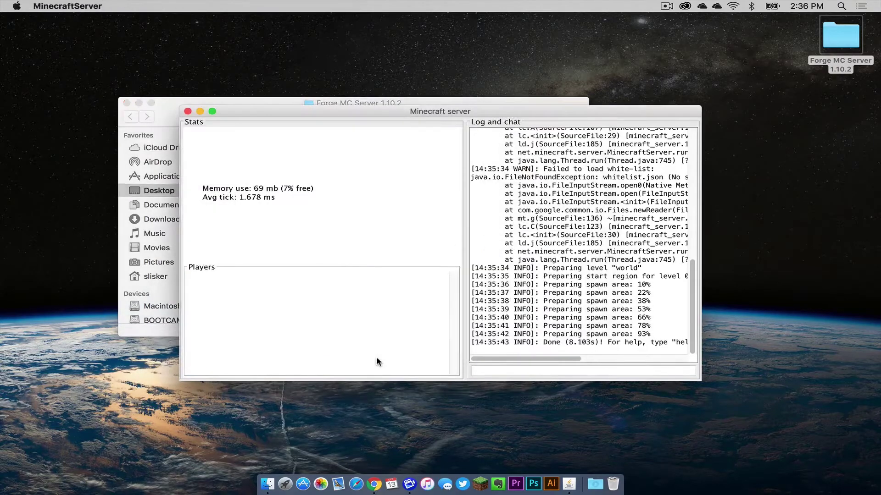
{"action": "left_click", "coordinate": [493, 370]}
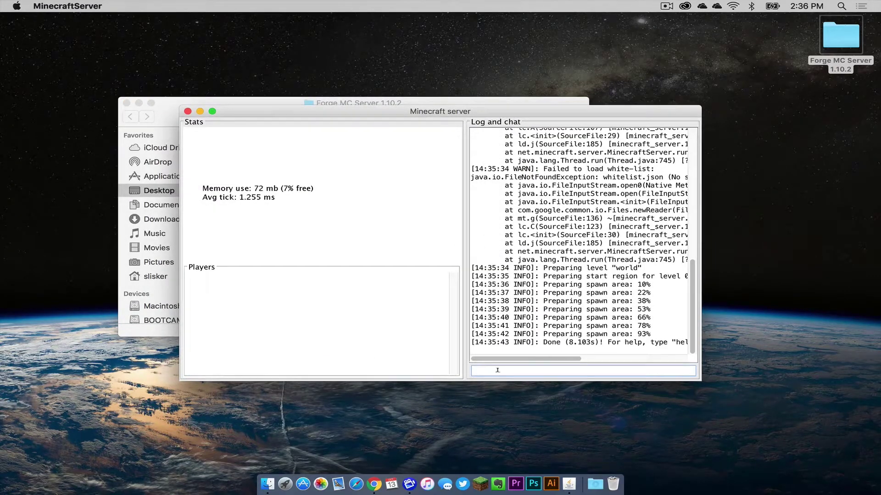
{"action": "type", "text": "stop"}
{"action": "key", "text": "Return"}
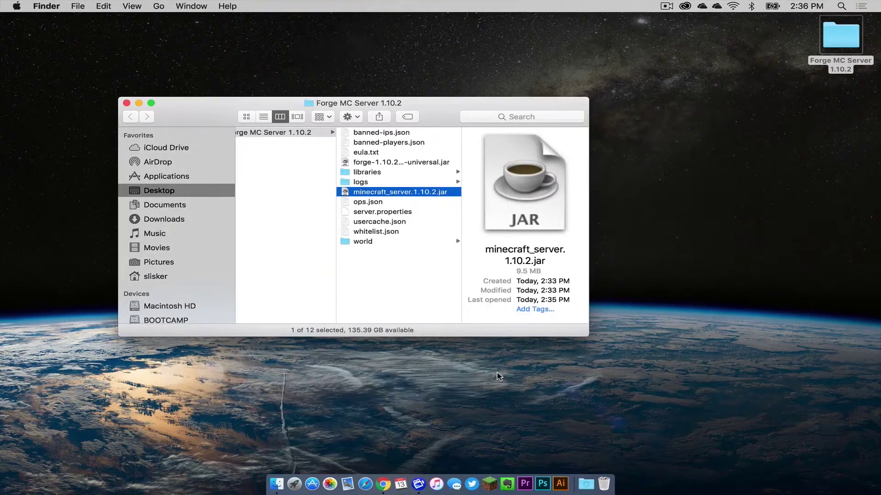
Step: Run the Forge 1.10.2 universal JAR from the server folder to start the modded server
{"action": "left_click", "coordinate": [448, 273]}
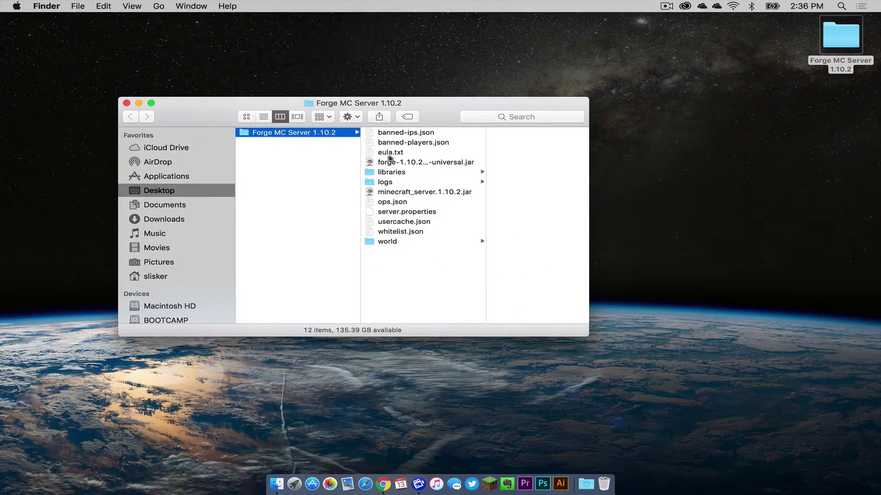
{"action": "left_click", "coordinate": [383, 163]}
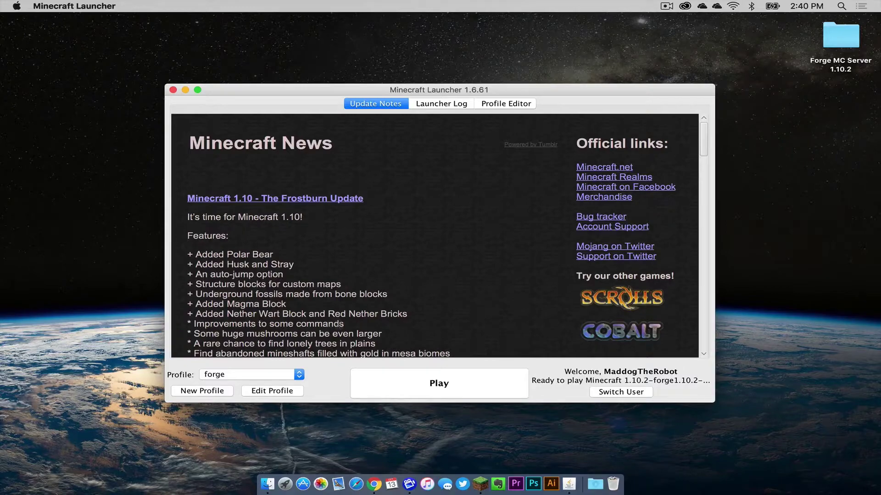
Step: Launch Minecraft with the forge profile and join the server by direct connection to localhost
{"action": "left_click", "coordinate": [444, 381]}
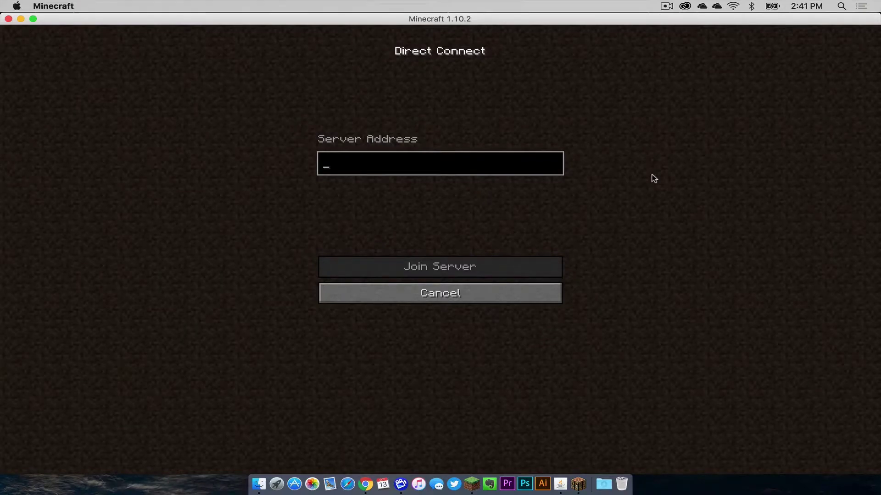
{"action": "type", "text": "l"}
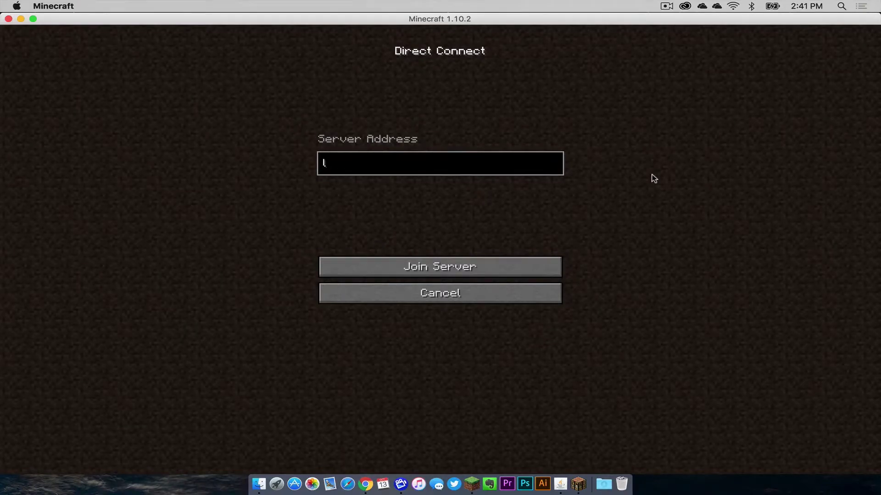
{"action": "type", "text": "ocalhost"}
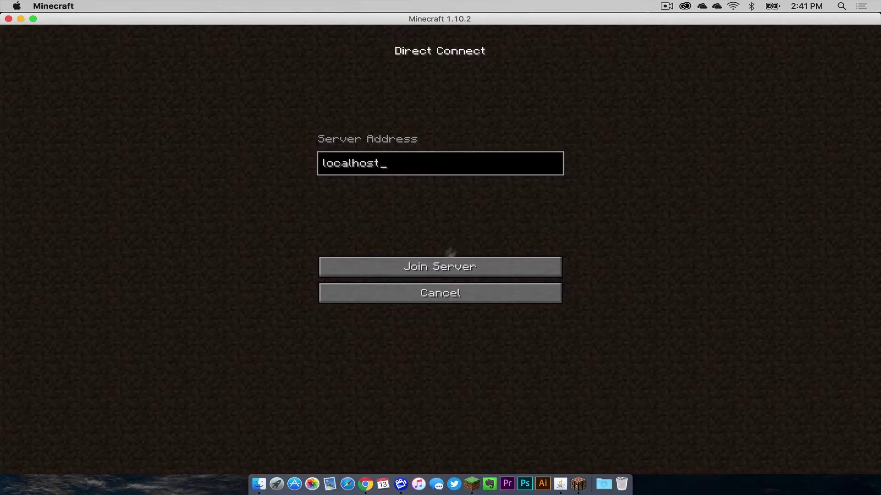
{"action": "left_click", "coordinate": [434, 267]}
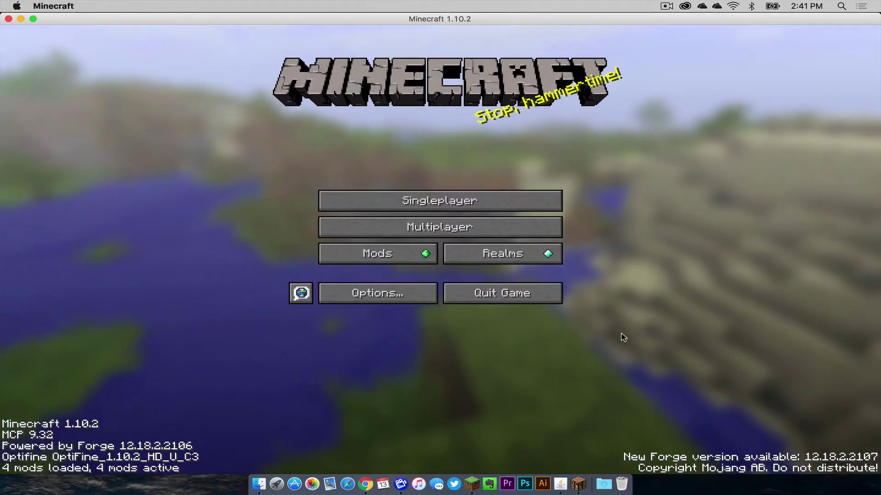
Step: Compare the mods installed in the Minecraft client with the contents of the server's mods folder
{"action": "left_click", "coordinate": [369, 255]}
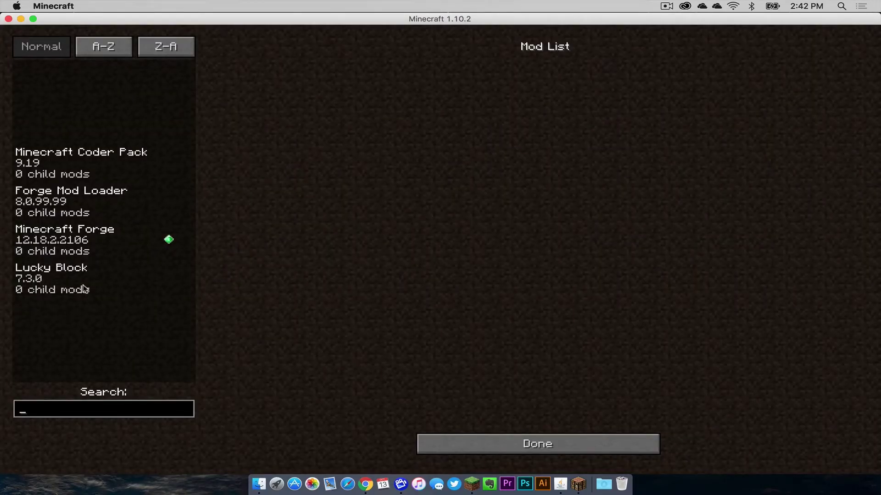
{"action": "key", "text": "super+Tab"}
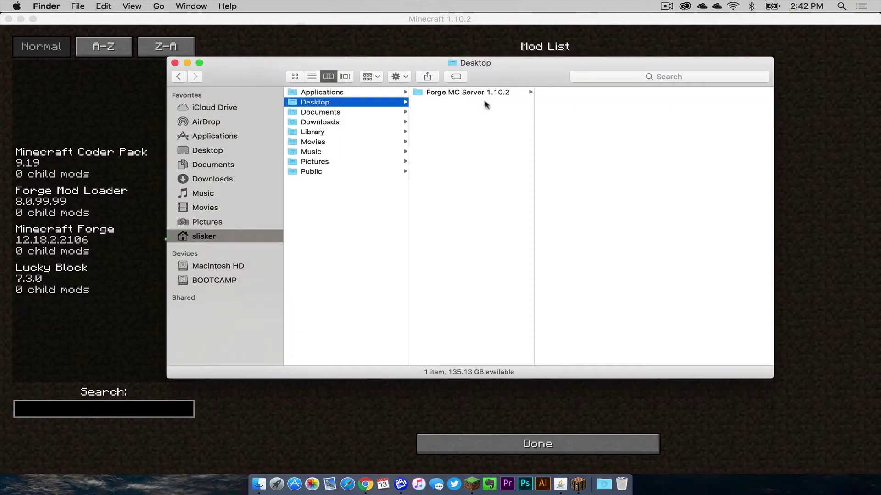
{"action": "left_click", "coordinate": [472, 93]}
{"action": "left_click", "coordinate": [577, 183]}
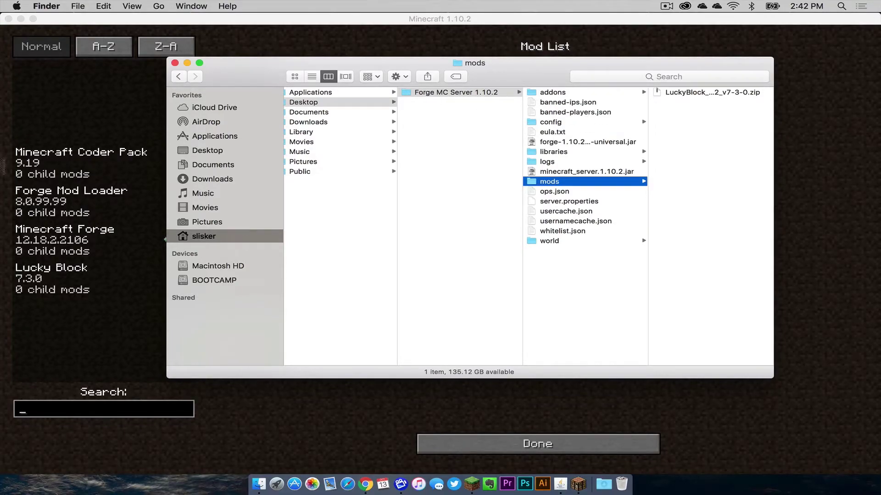
{"action": "left_click", "coordinate": [56, 316]}
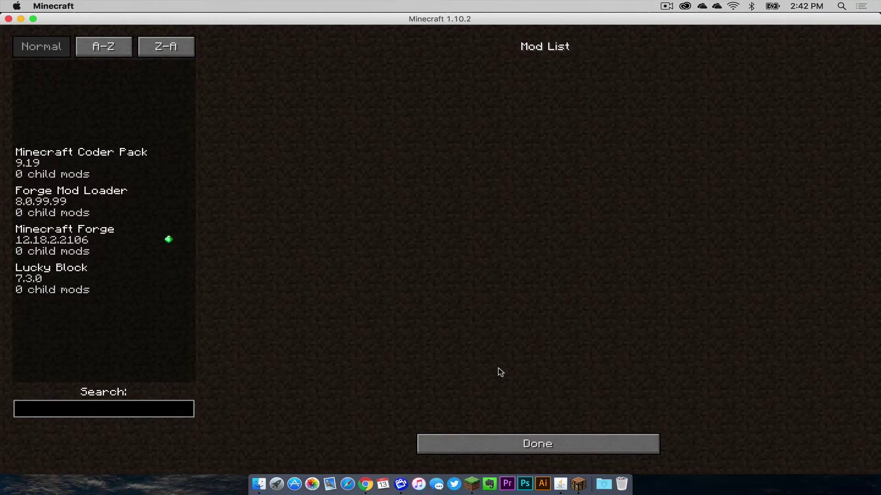
{"action": "left_click", "coordinate": [557, 482]}
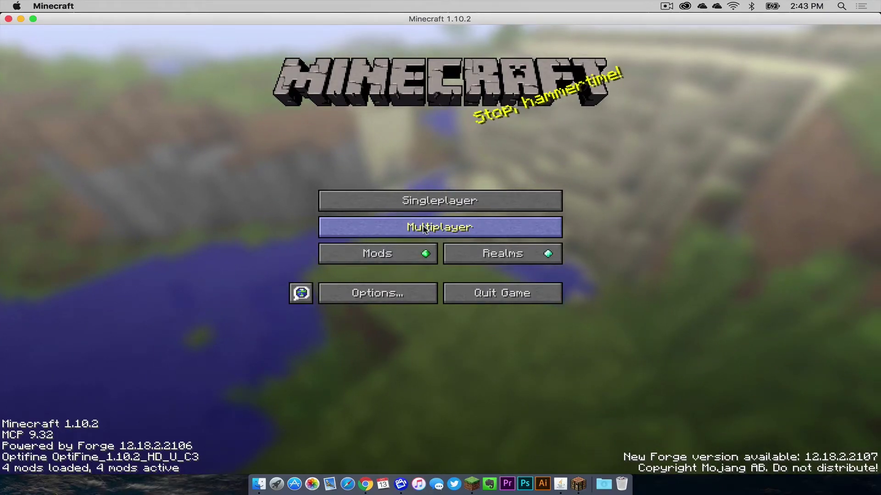
Step: Go to Minecraft's multiplayer direct connection screen and clear the localhost server address
{"action": "left_click", "coordinate": [424, 229]}
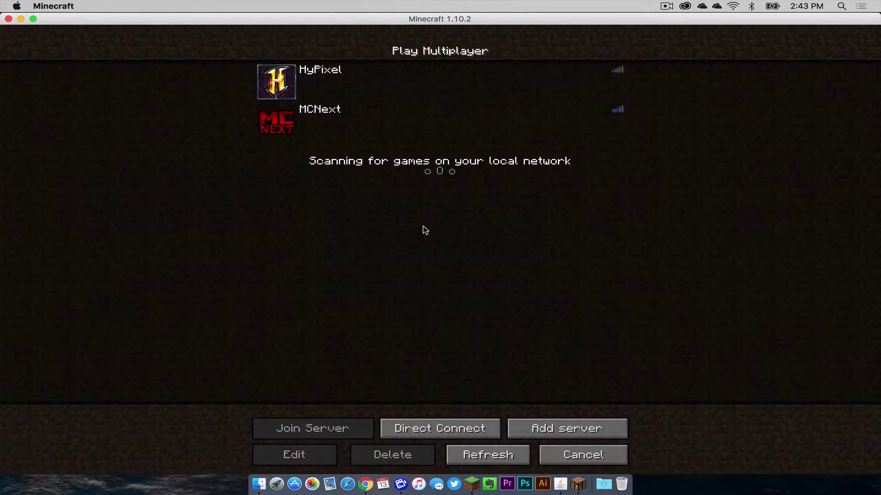
{"action": "left_click", "coordinate": [455, 427]}
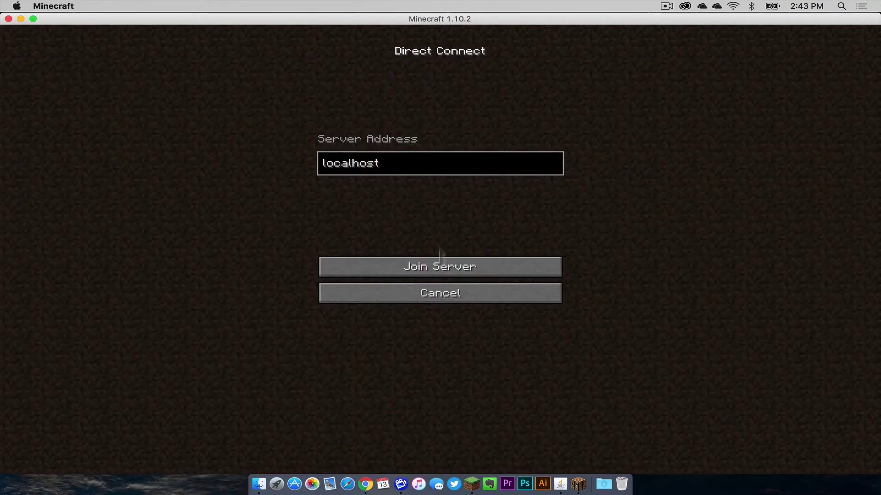
{"action": "key", "text": "BackSpace"}
{"action": "key", "text": "BackSpace"}
{"action": "key", "text": "BackSpace"}
{"action": "key", "text": "BackSpace"}
{"action": "key", "text": "BackSpace"}
{"action": "key", "text": "BackSpace"}
{"action": "key", "text": "BackSpace"}
{"action": "key", "text": "BackSpace"}
{"action": "key", "text": "BackSpace"}
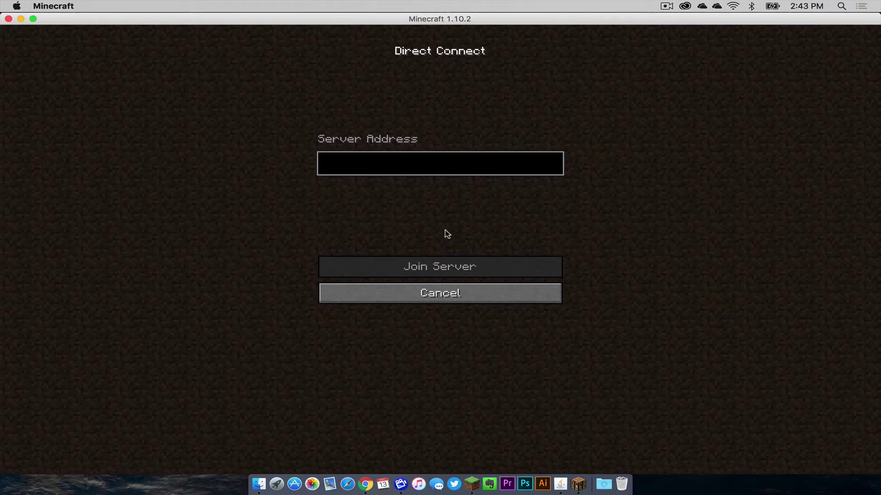
Step: Look up the Mac's local IP address in the Network settings of System Preferences and copy it
{"action": "left_click", "coordinate": [16, 6]}
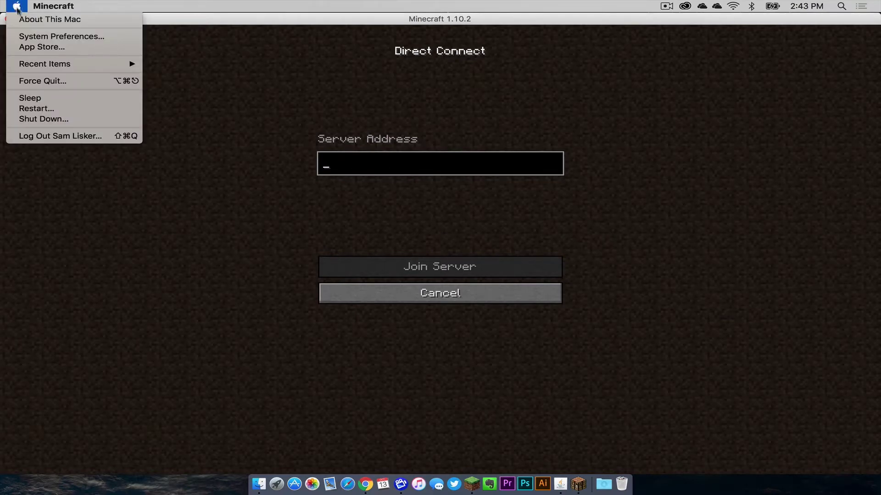
{"action": "left_click", "coordinate": [29, 40]}
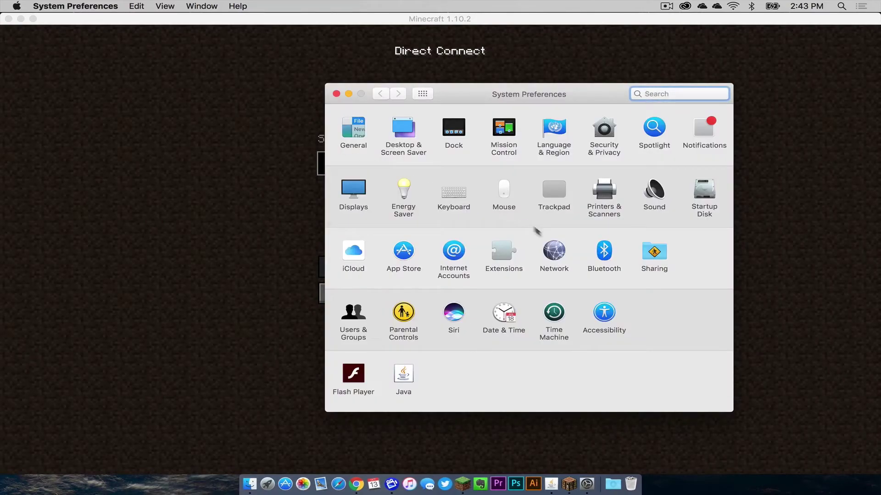
{"action": "left_click", "coordinate": [554, 250]}
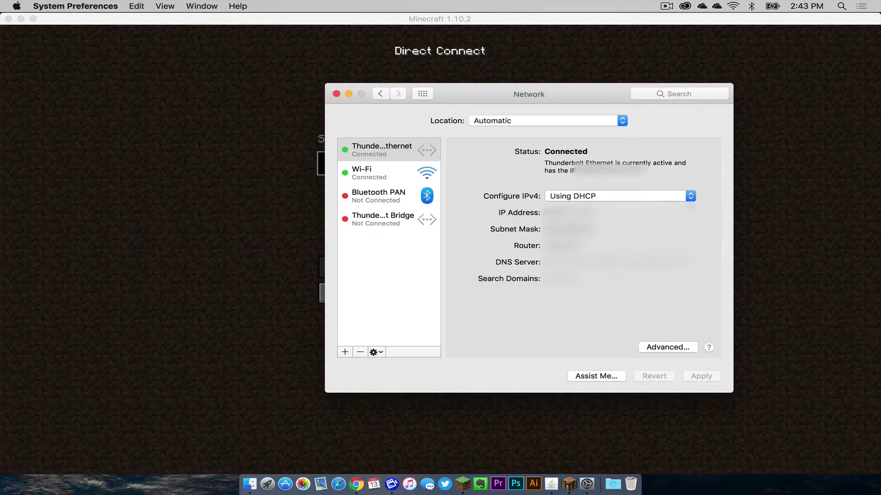
{"action": "double_click", "coordinate": [567, 213]}
Step: Return to Minecraft and enter the copied IP address followed by :25565 as the server address
{"action": "left_click", "coordinate": [265, 177]}
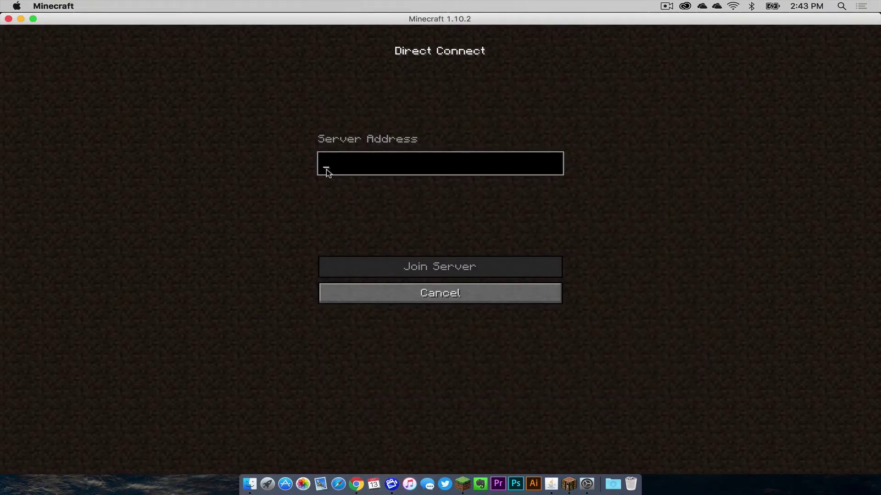
{"action": "key", "text": "super+v"}
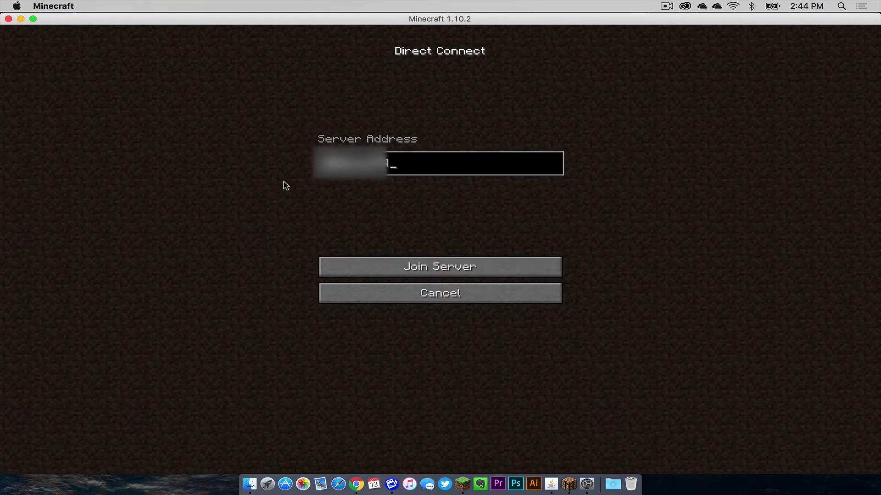
{"action": "type", "text": ":25565"}
Step: Switch to Finder and open server.properties from the Forge MC Server 1.10.2 folder in TextEdit
{"action": "left_click", "coordinate": [249, 488]}
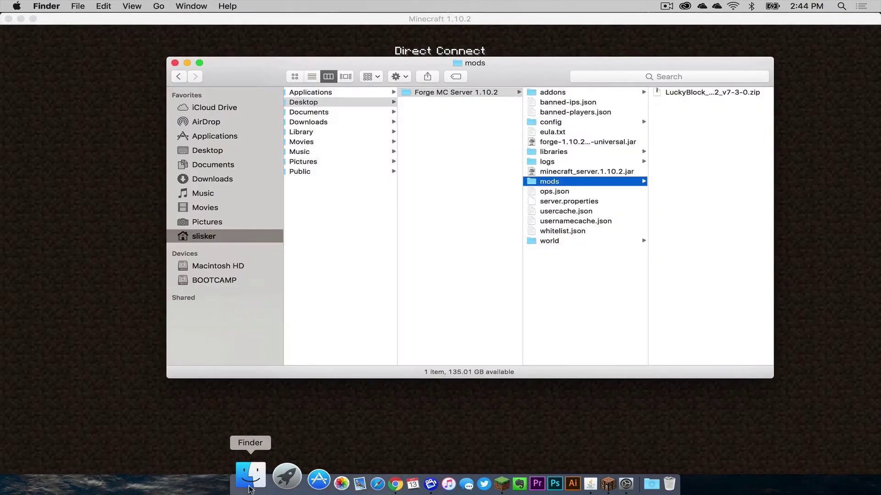
{"action": "left_click", "coordinate": [563, 202]}
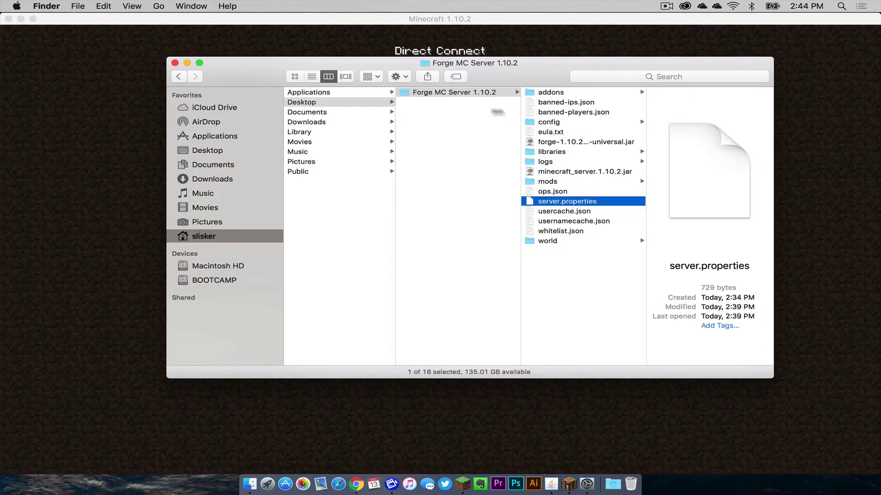
{"action": "right_click", "coordinate": [561, 203]}
{"action": "mouse_move", "coordinate": [586, 218]}
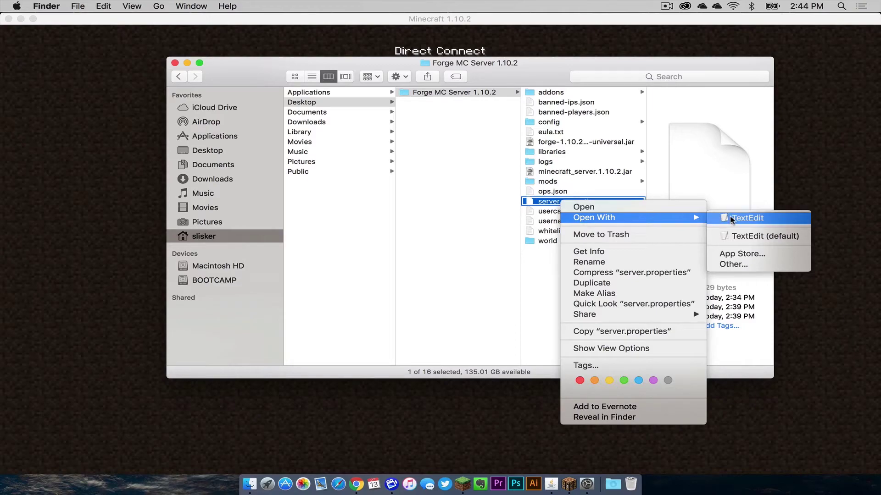
{"action": "left_click", "coordinate": [748, 218]}
Step: Locate the server-port setting in server.properties and highlight its line to check the port
{"action": "scroll", "coordinate": [306, 100], "scroll_direction": "down", "scroll_amount": 5}
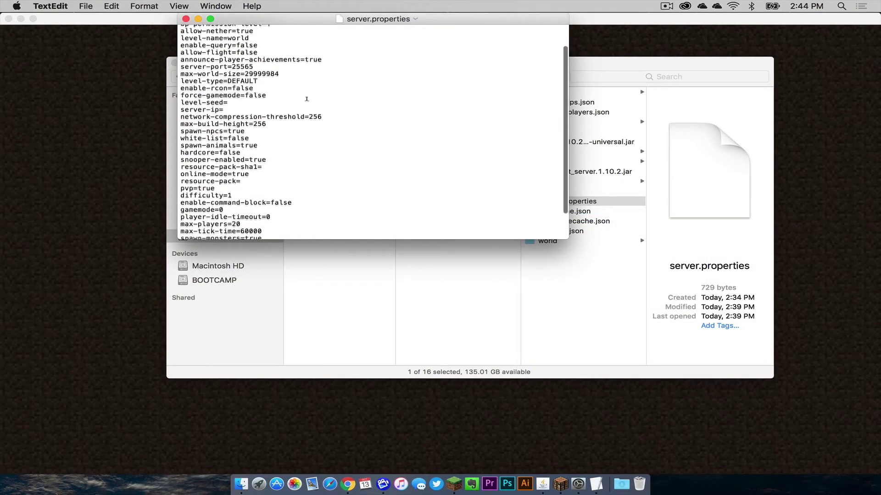
{"action": "scroll", "coordinate": [307, 99], "scroll_direction": "up", "scroll_amount": 3}
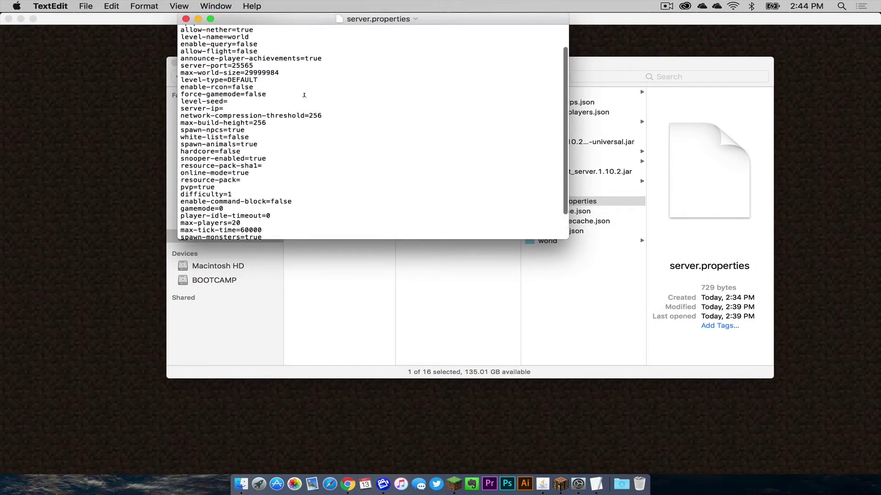
{"action": "scroll", "coordinate": [294, 87], "scroll_direction": "down", "scroll_amount": 2}
{"action": "scroll", "coordinate": [282, 93], "scroll_direction": "up", "scroll_amount": 3}
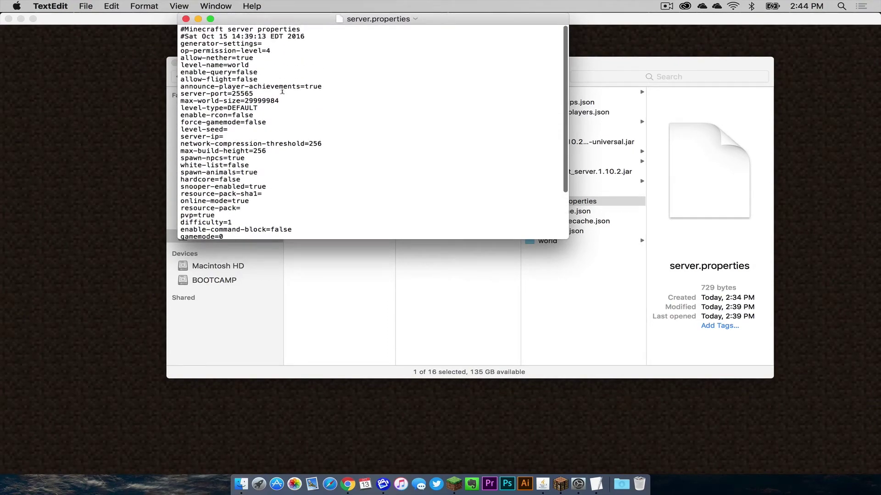
{"action": "scroll", "coordinate": [282, 92], "scroll_direction": "down", "scroll_amount": 1}
{"action": "left_click_drag", "start_coordinate": [253, 87], "coordinate": [179, 87]}
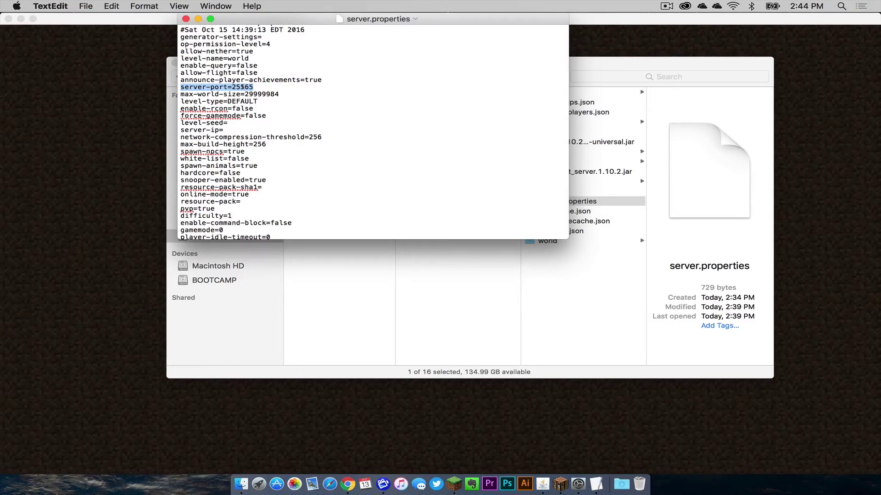
{"action": "left_click", "coordinate": [242, 87]}
Step: Review the remaining server settings in server.properties, including the motd line at the end
{"action": "scroll", "coordinate": [242, 87], "scroll_direction": "up", "scroll_amount": 1}
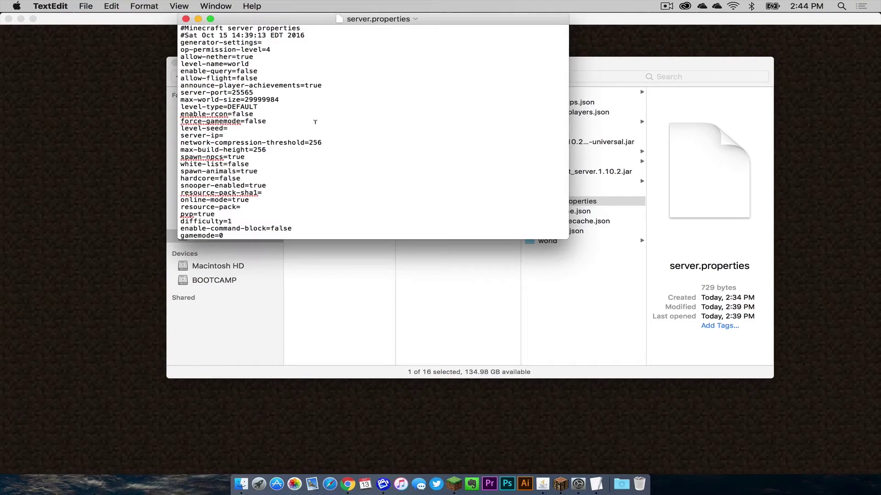
{"action": "scroll", "coordinate": [315, 122], "scroll_direction": "down", "scroll_amount": 4}
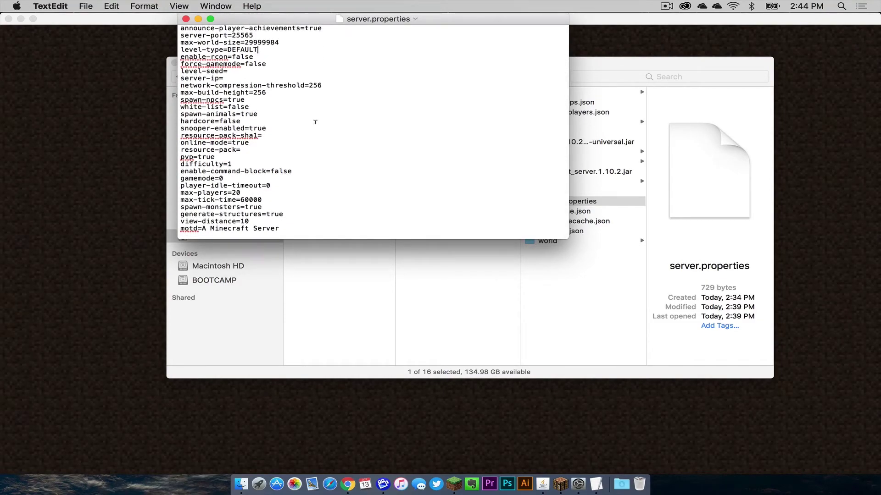
{"action": "scroll", "coordinate": [315, 122], "scroll_direction": "down", "scroll_amount": 2}
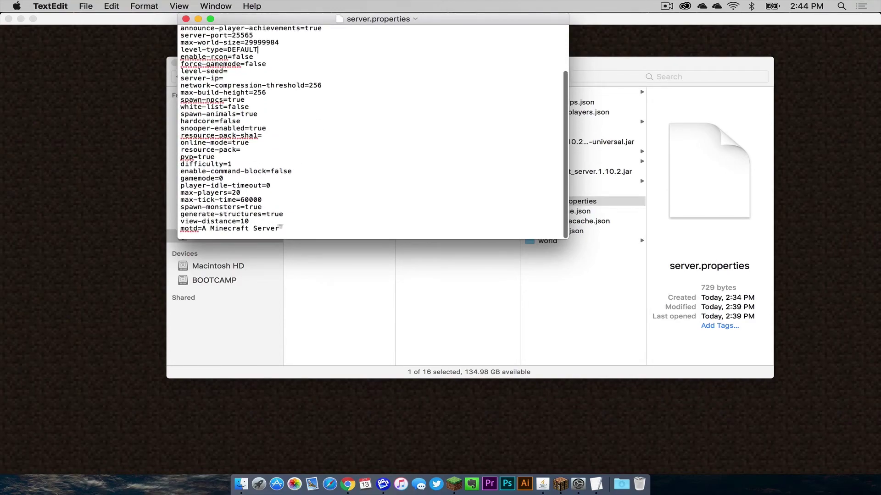
{"action": "left_click", "coordinate": [279, 228]}
{"action": "left_click", "coordinate": [206, 228]}
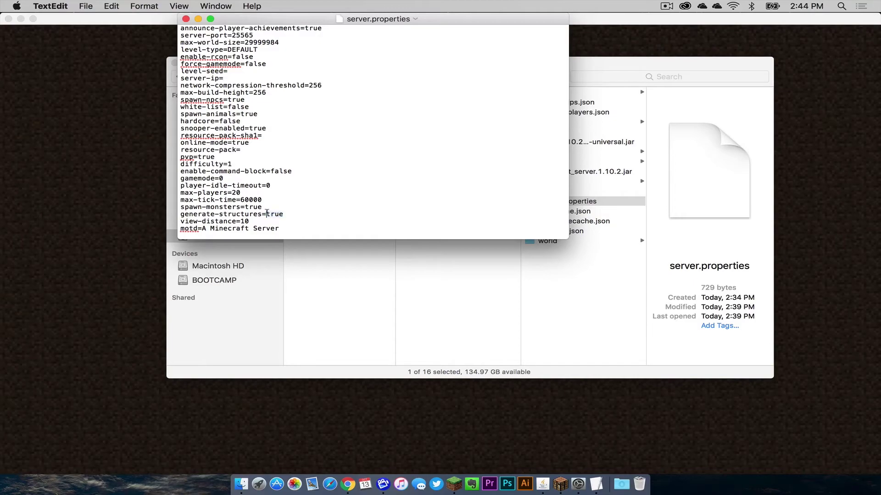
{"action": "scroll", "coordinate": [267, 206], "scroll_direction": "up", "scroll_amount": 3}
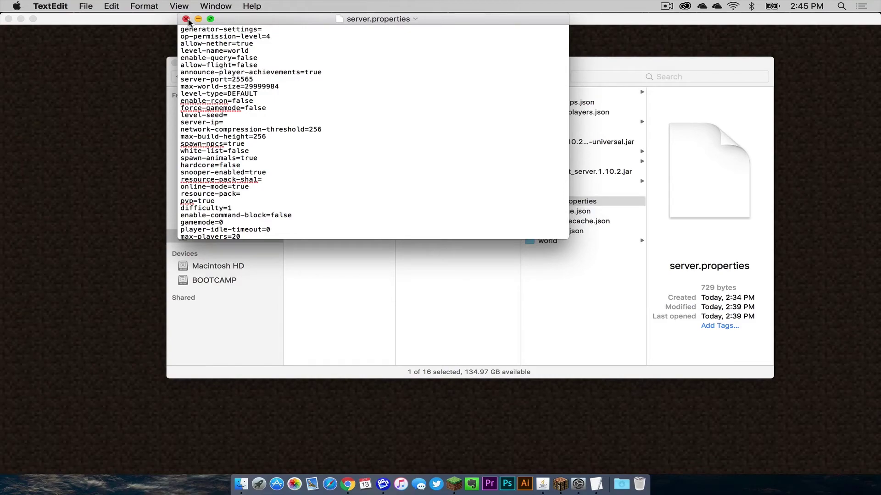
Step: Close server.properties, return to Minecraft and join the server at the entered IP address with port 25565
{"action": "left_click", "coordinate": [186, 19]}
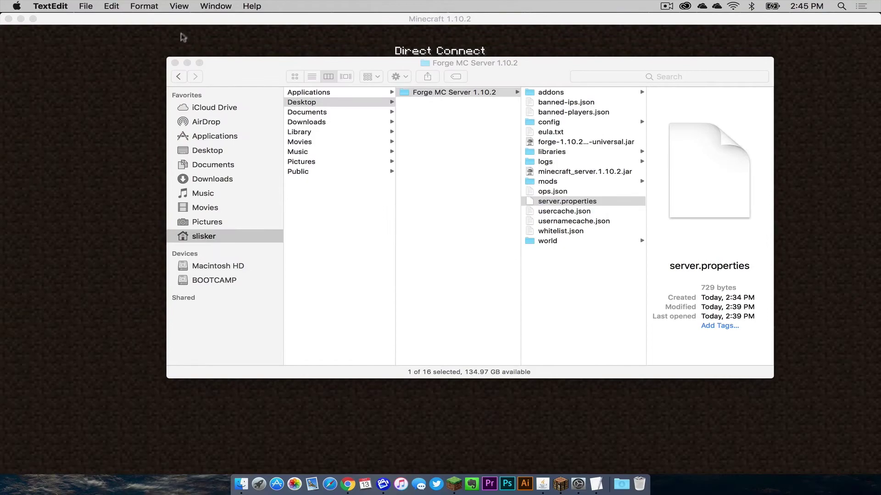
{"action": "left_click", "coordinate": [172, 56]}
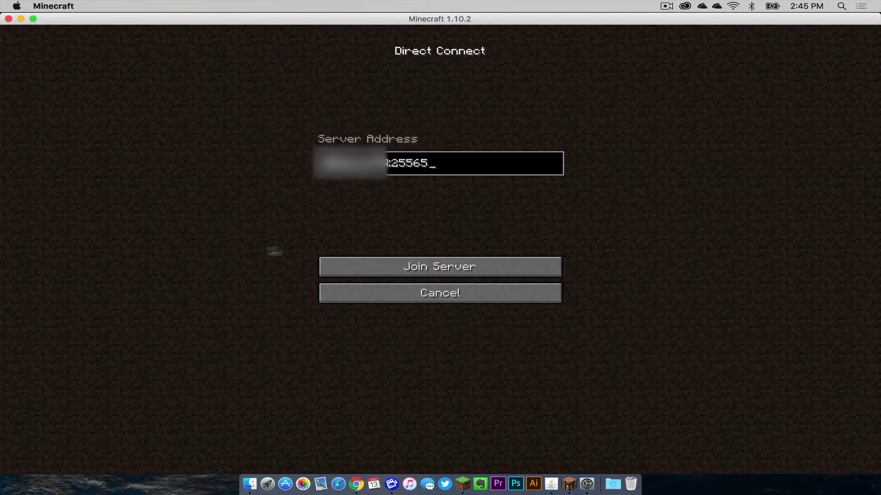
{"action": "left_click", "coordinate": [385, 269]}
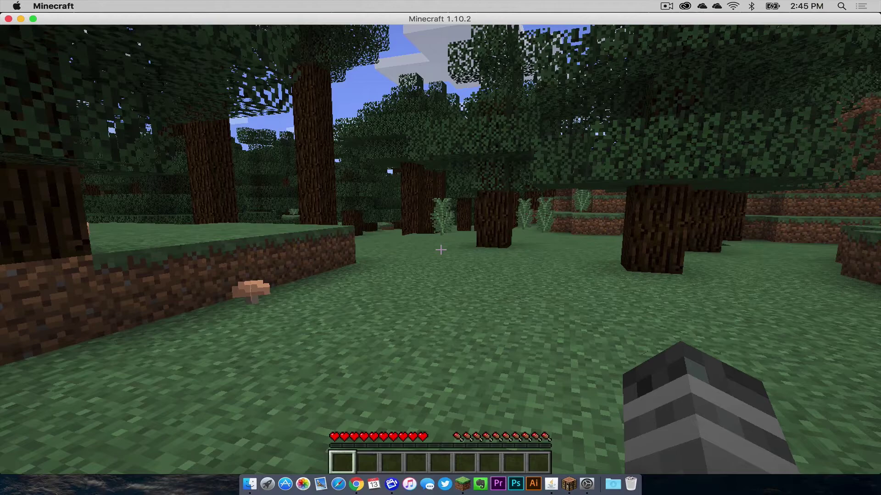
Step: Switch to the Minecraft server console and grant the connected player operator status with the op command and their username
{"action": "key", "text": "super+Tab"}
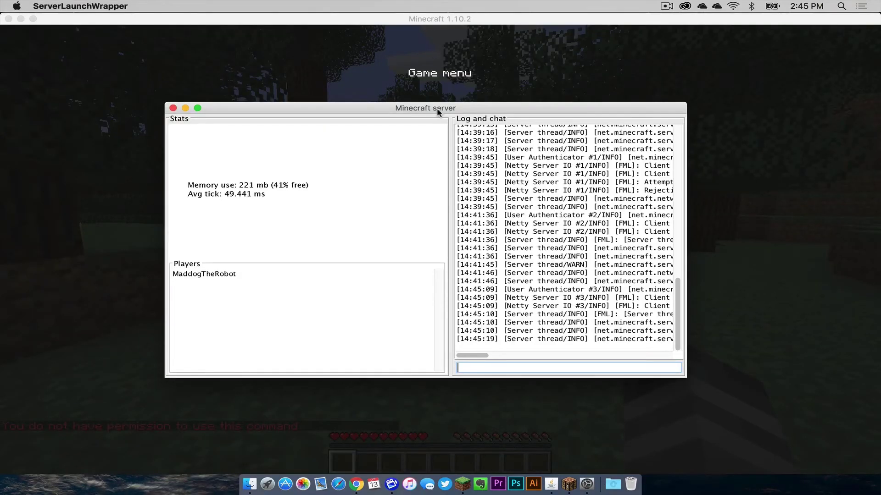
{"action": "type", "text": "op maddogtherobot"}
{"action": "key", "text": "Return"}
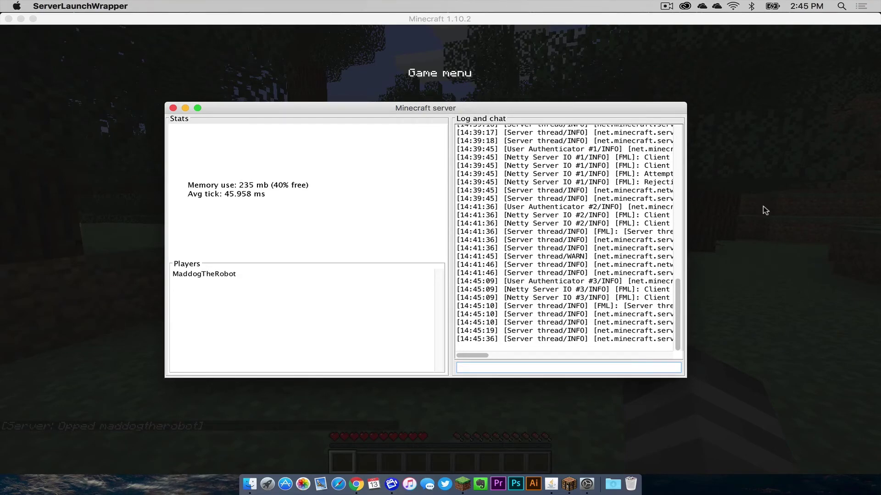
Step: Return to the running Minecraft game and change the player to Creative Mode with the chat command /gamemode 1
{"action": "left_click", "coordinate": [763, 207]}
{"action": "left_click", "coordinate": [439, 156]}
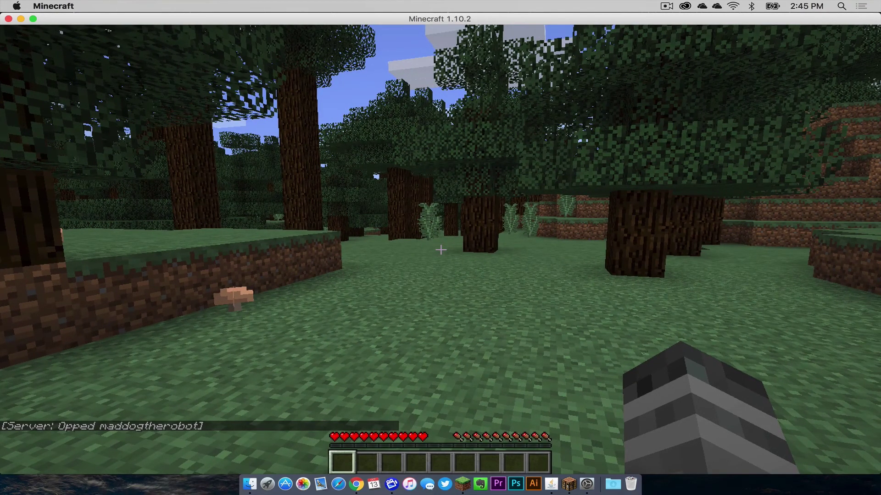
{"action": "type", "text": "t"}
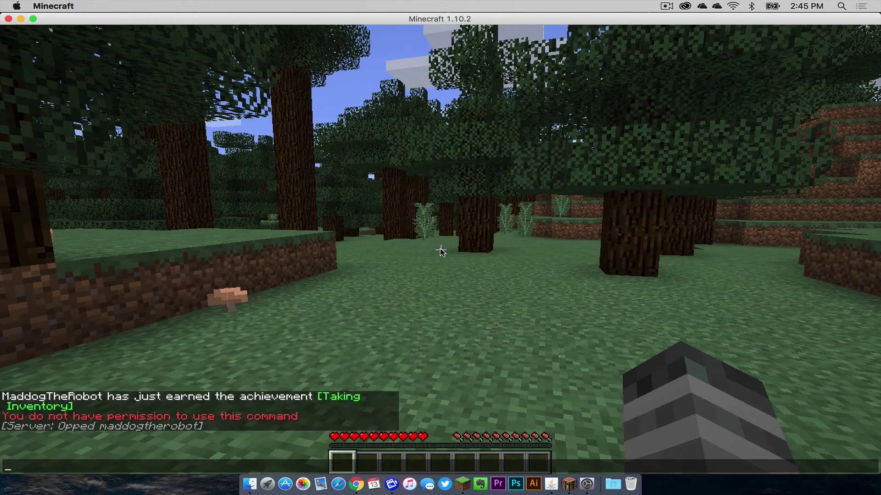
{"action": "type", "text": "/gamemode 1"}
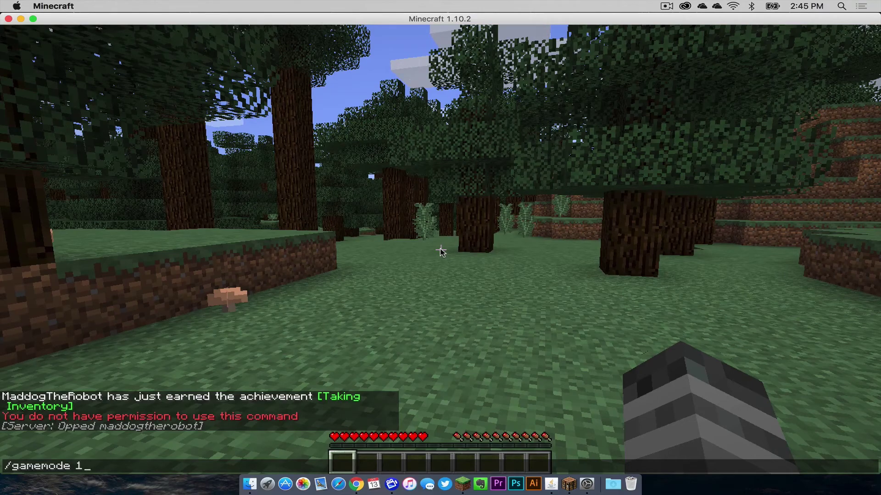
{"action": "key", "text": "Return"}
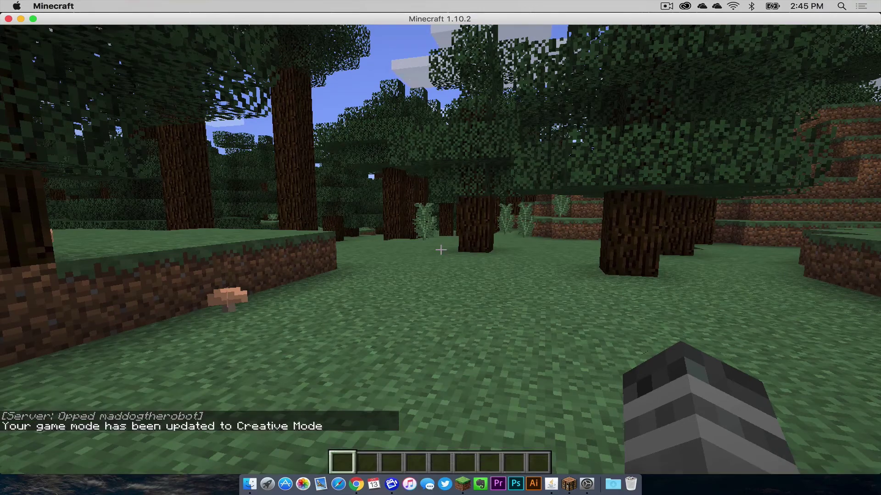
Step: Search the creative inventory for "luck" and put a Very Lucky Block in the first hotbar slot
{"action": "key", "text": "e"}
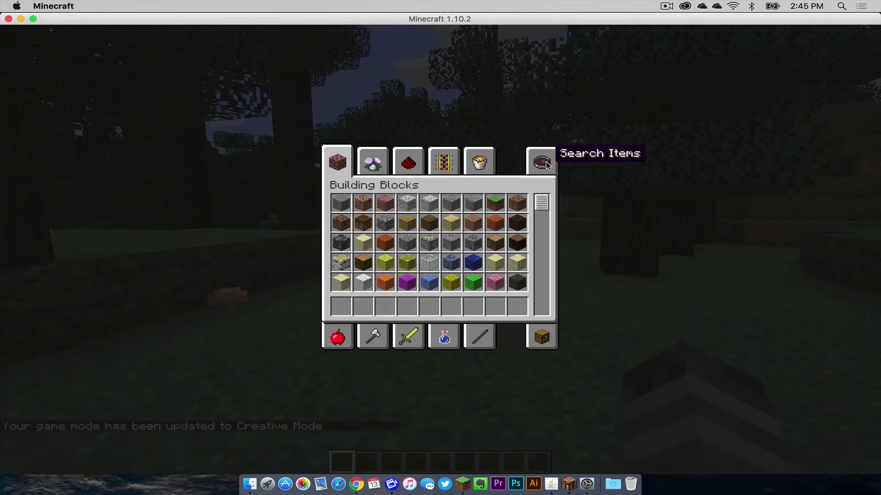
{"action": "left_click", "coordinate": [545, 152]}
{"action": "type", "text": "lo"}
{"action": "key", "text": "BackSpace"}
{"action": "type", "text": "uck"}
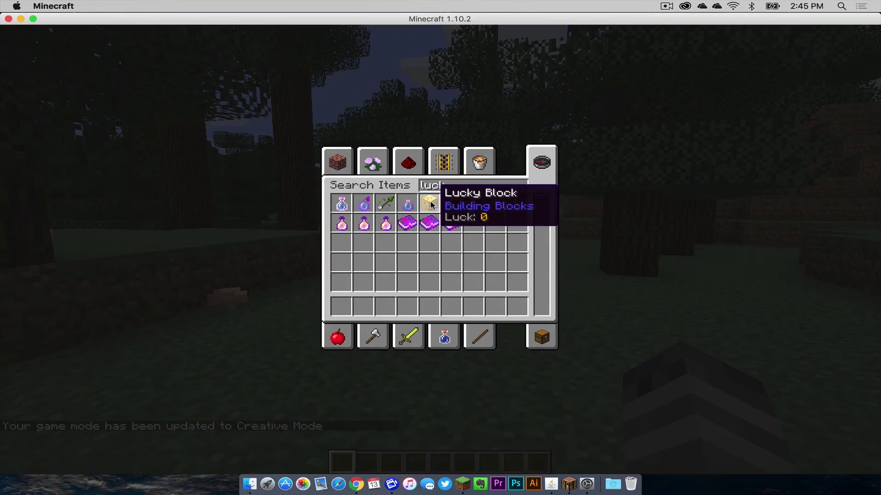
{"action": "left_click", "coordinate": [447, 203]}
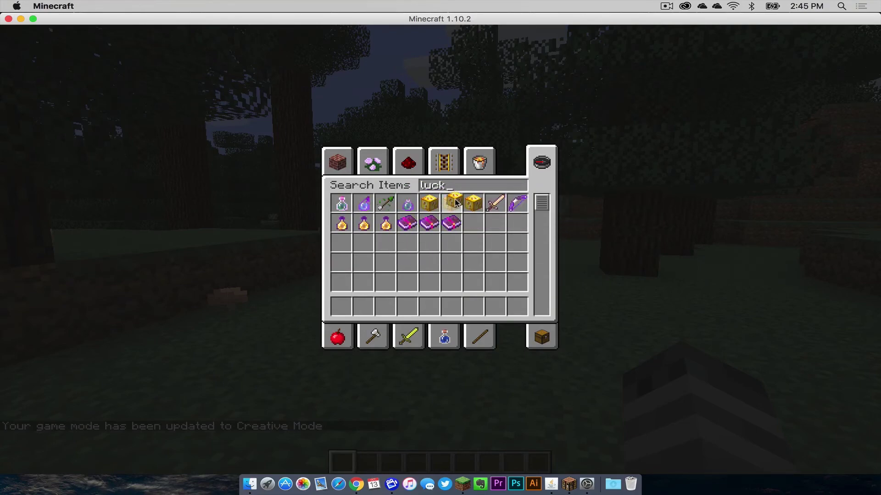
{"action": "left_click", "coordinate": [341, 308]}
{"action": "key", "text": "Escape"}
Step: Reuse the previous gamemode chat command to change the player to Survival Mode
{"action": "key", "text": "t"}
{"action": "key", "text": "Up"}
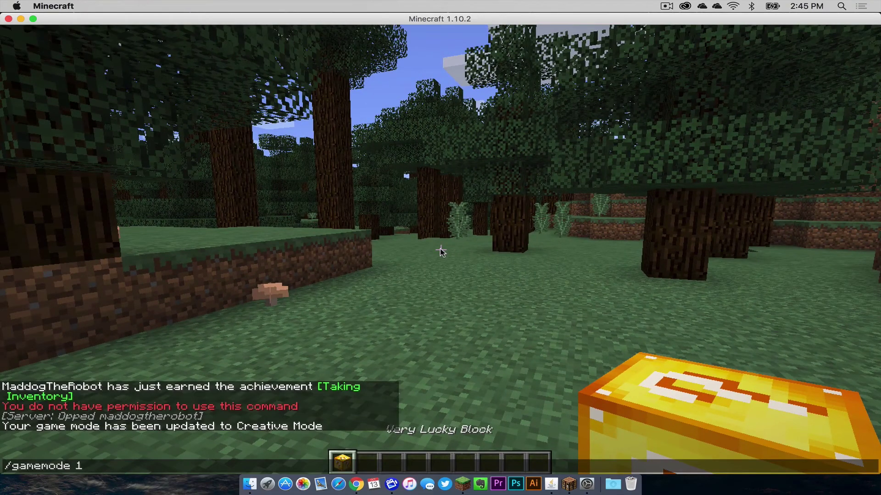
{"action": "key", "text": "Return"}
Step: Place the Very Lucky Block on the grass ahead, break it and collect the dropped potion
{"action": "right_click", "coordinate": [440, 247]}
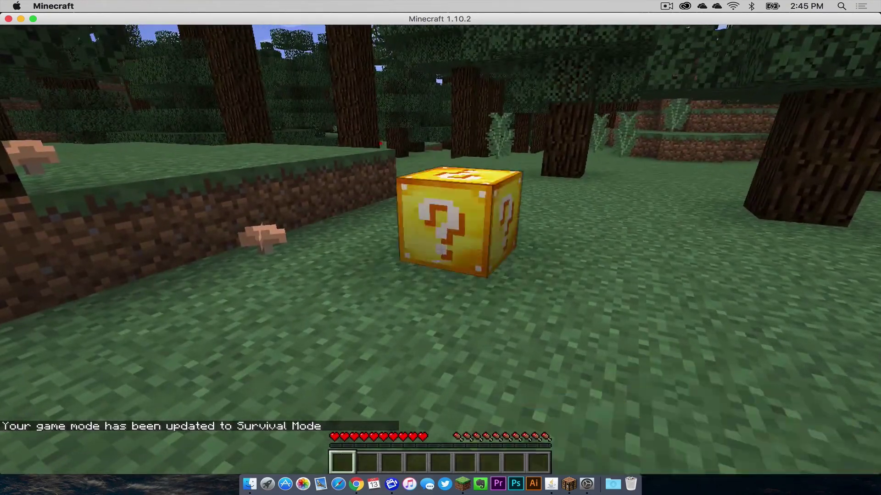
{"action": "left_click", "coordinate": [440, 250]}
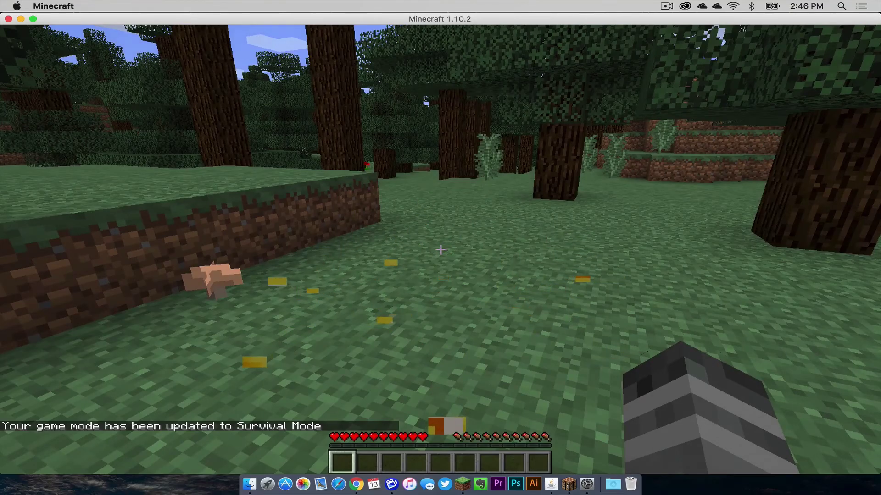
{"action": "key", "text": "w"}
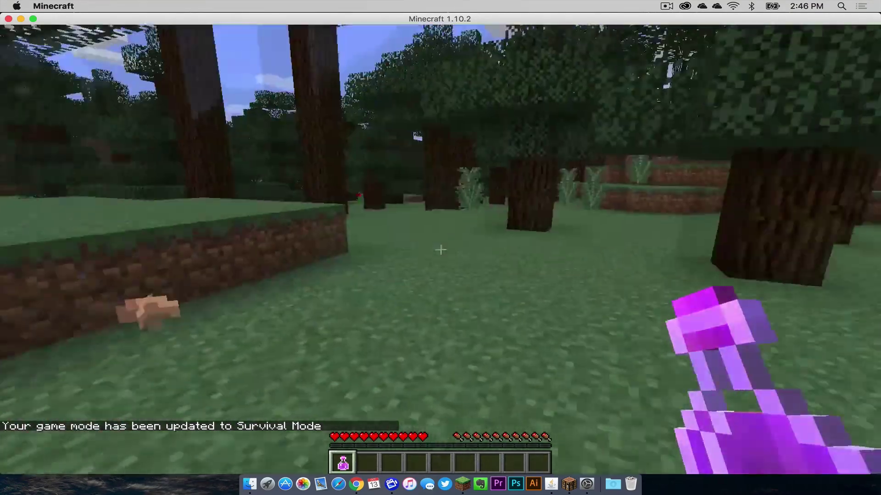
{"action": "key", "text": "w"}
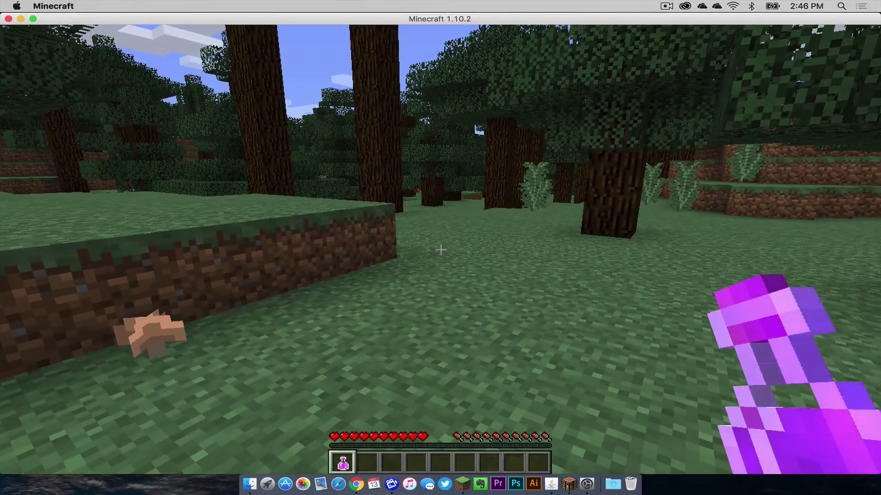